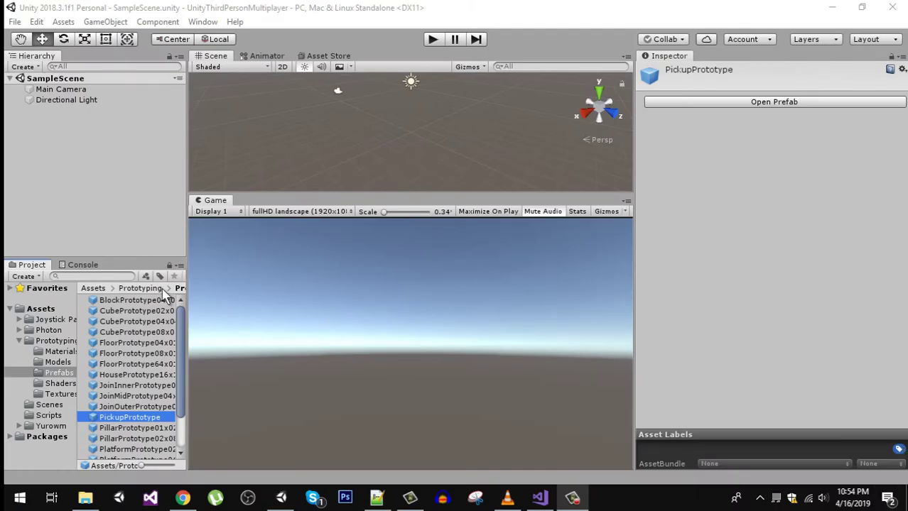
# Browse to Assets > Prototyping > Prefabs and rotate a block preview to inspect it.
pyautogui.click(110, 290)
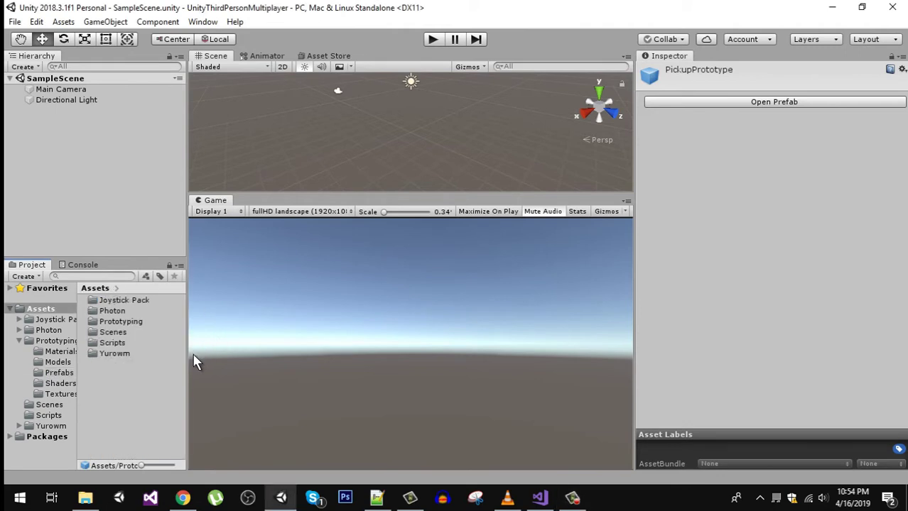
pyautogui.doubleClick(130, 323)
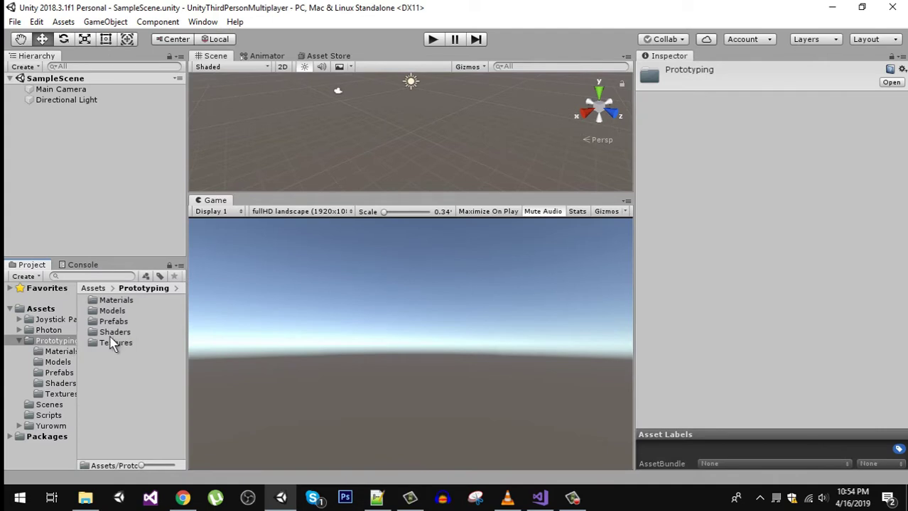
pyautogui.click(29, 68)
pyautogui.moveTo(48, 111)
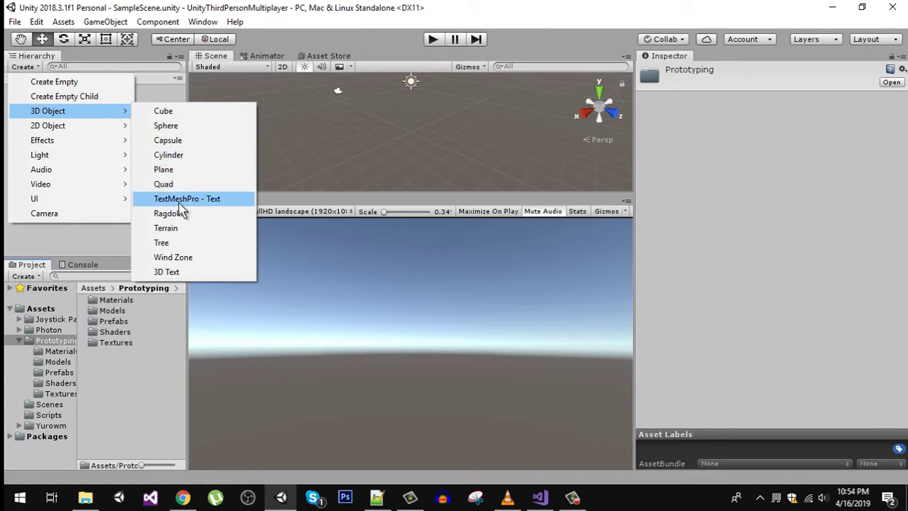
pyautogui.doubleClick(114, 321)
pyautogui.click(133, 300)
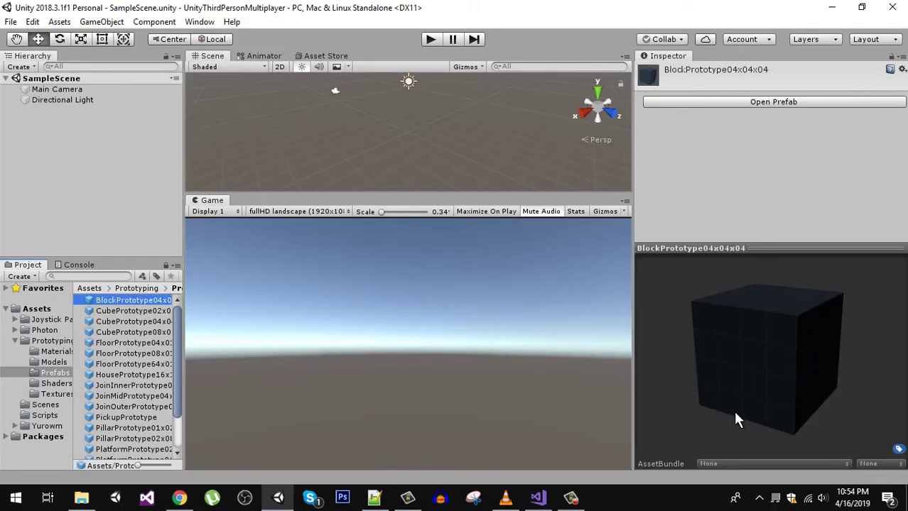
pyautogui.moveTo(665, 372)
pyautogui.mouseDown()
pyautogui.moveTo(898, 372)
pyautogui.moveTo(734, 274)
pyautogui.moveTo(694, 414)
pyautogui.moveTo(2, 307)
pyautogui.mouseUp()
# Open FloorPrototype04x01x04 in prefab mode, return to the scene, then open Assets > Scripts.
pyautogui.click(110, 354)
pyautogui.hotkey('ctrl', 'z')
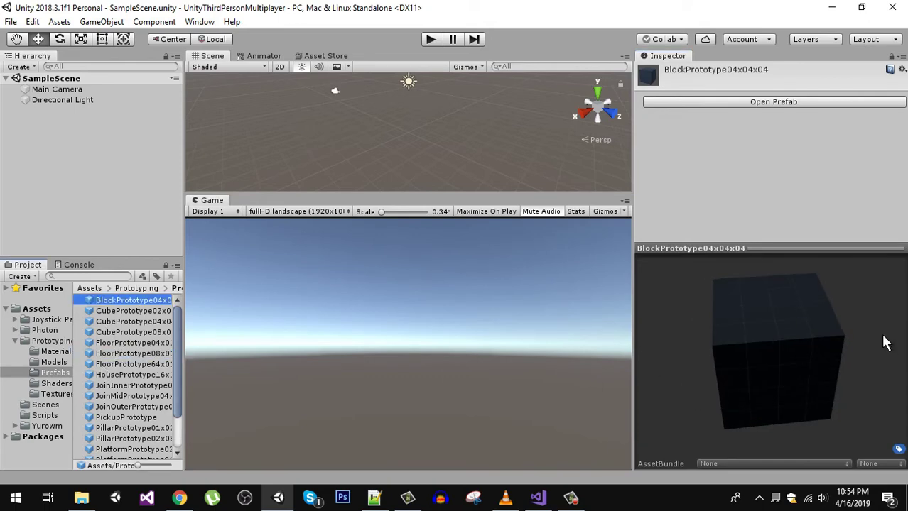
pyautogui.doubleClick(128, 343)
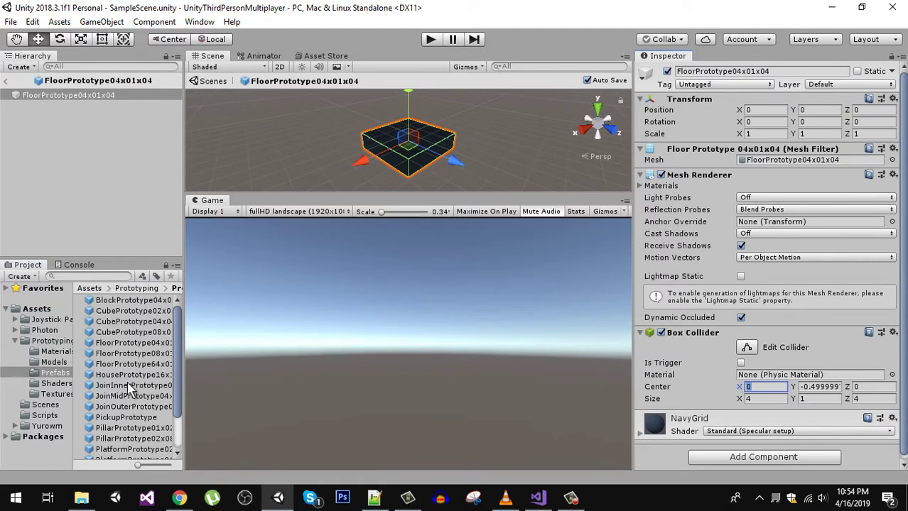
pyautogui.click(131, 374)
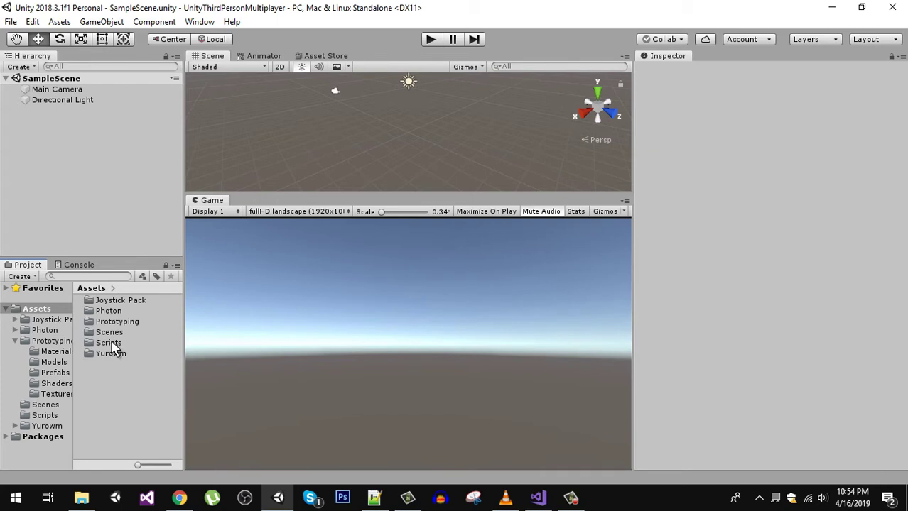
pyautogui.doubleClick(110, 344)
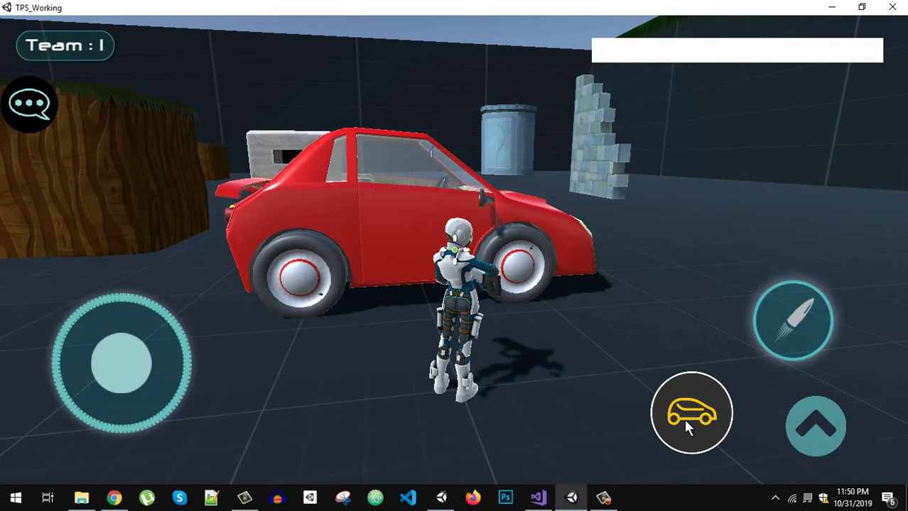
# Test-drive the red car forward and left in TPS_Working, then exit on foot.
pyautogui.click(685, 418)
pyautogui.click(833, 378)
pyautogui.moveTo(61, 386); pyautogui.dragTo(139, 371)
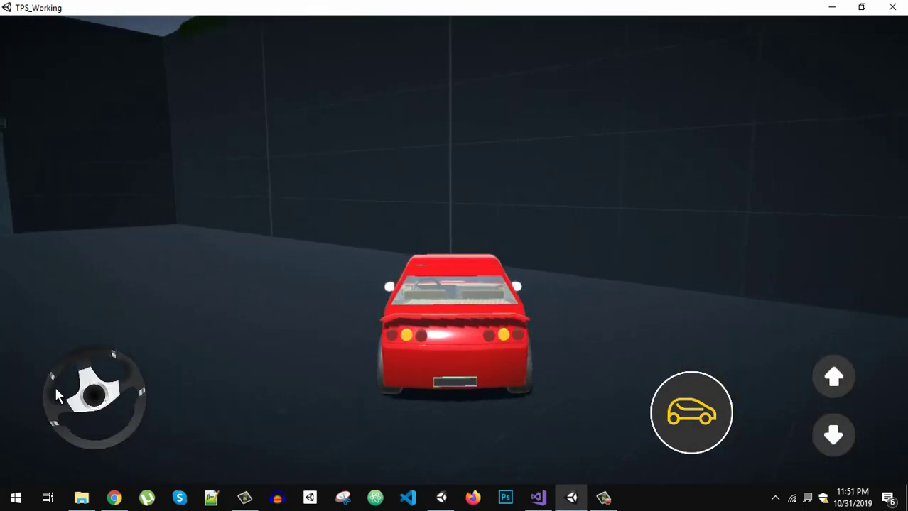
pyautogui.moveTo(138, 372); pyautogui.dragTo(352, 412)
pyautogui.click(691, 422)
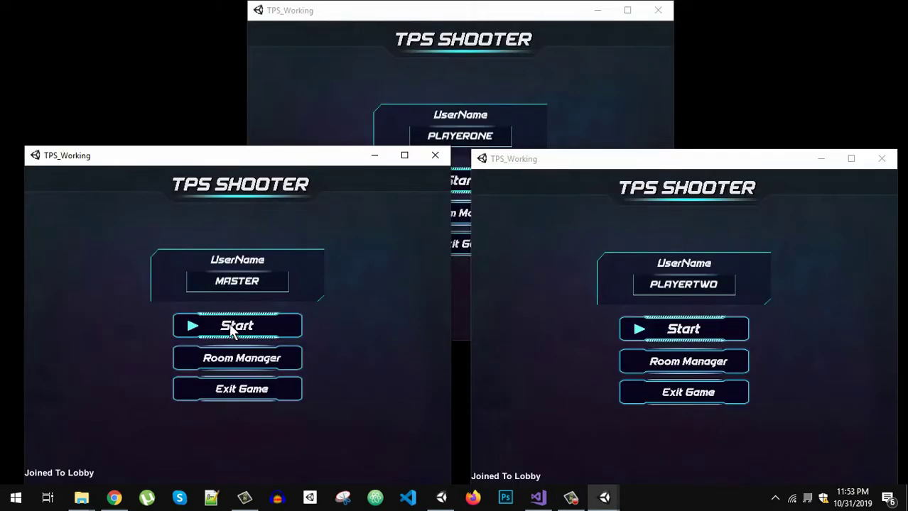
# Start the MASTER, PLAYERTWO and PLAYERONE games so all three join the lobby.
pyautogui.click(228, 323)
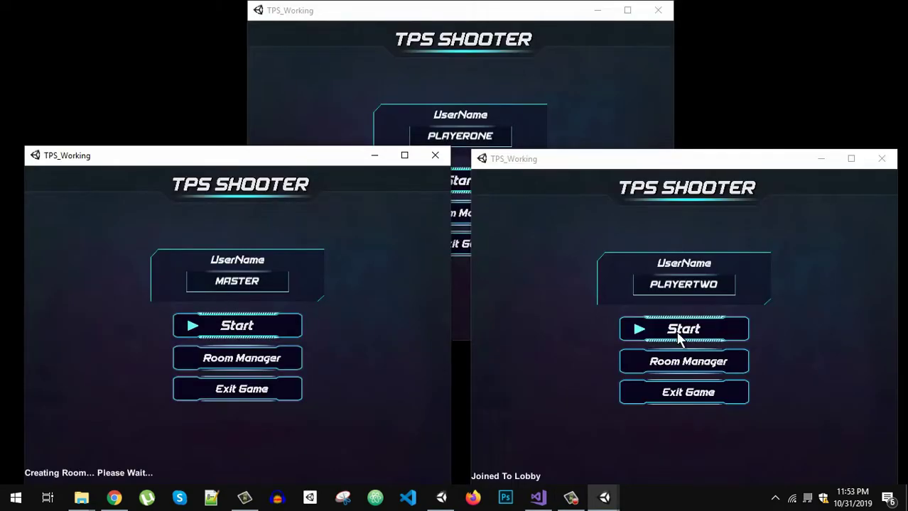
pyautogui.click(691, 339)
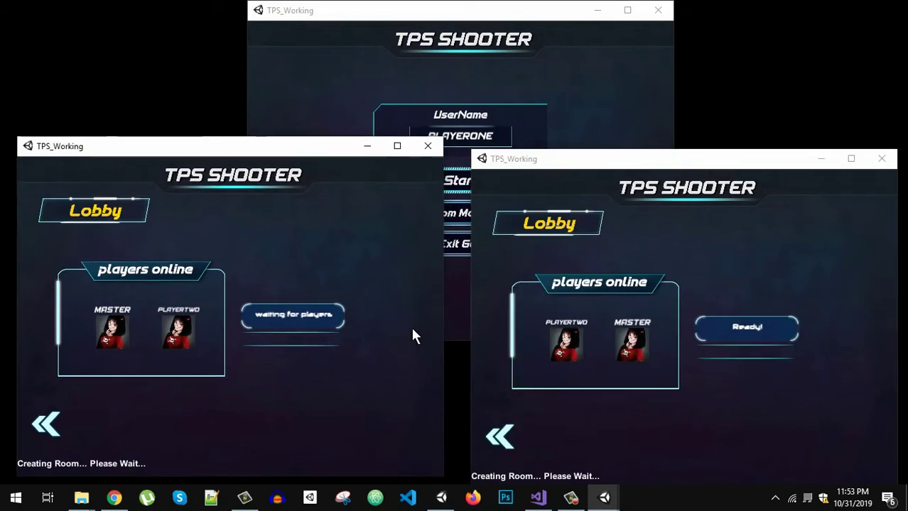
pyautogui.click(480, 186)
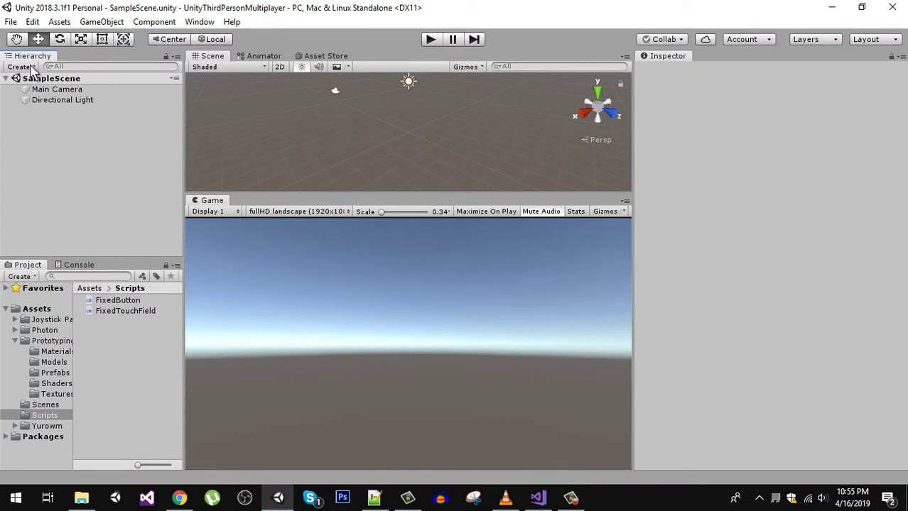
pyautogui.click(31, 69)
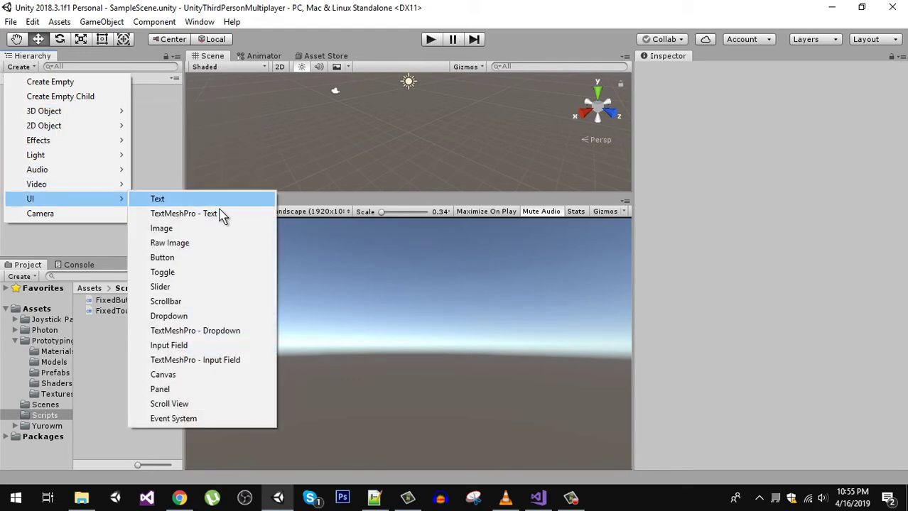
pyautogui.moveTo(30, 199)
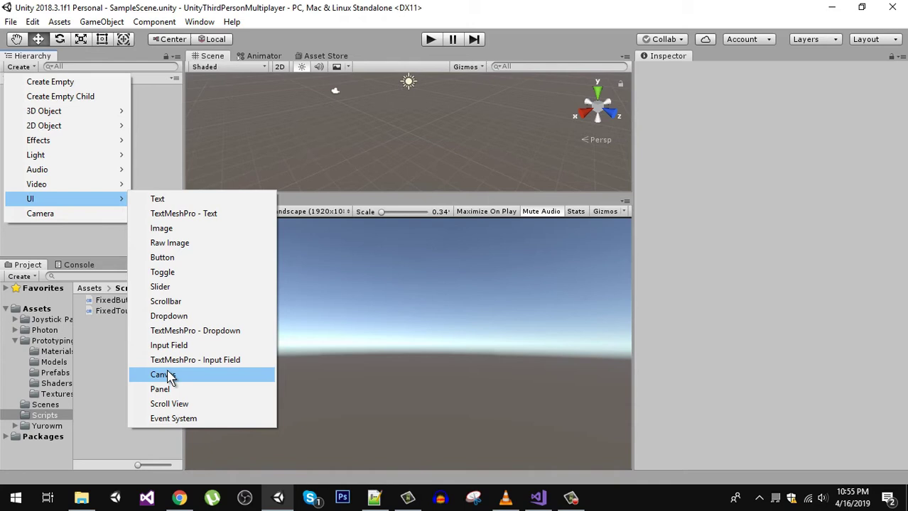
# Add a Canvas and drag Fixed Joystick from Joystick Pack > Prefabs onto it.
pyautogui.click(171, 375)
pyautogui.click(36, 310)
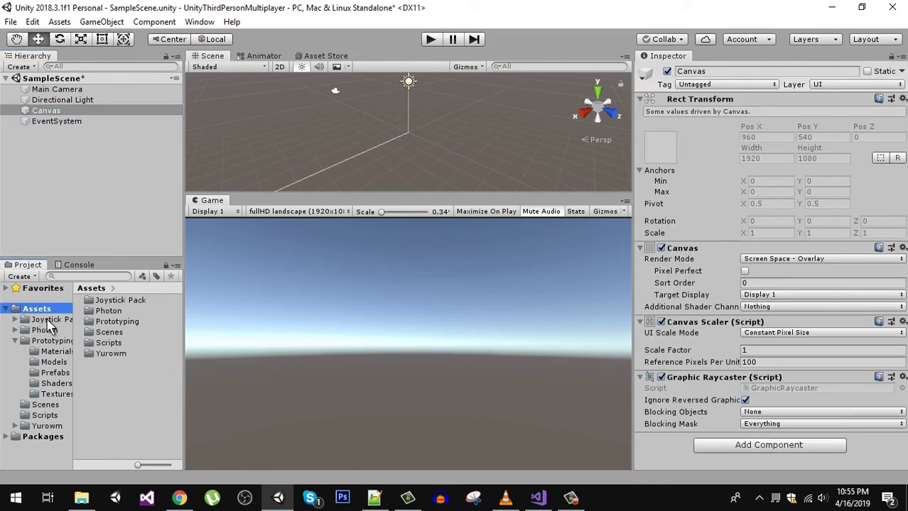
pyautogui.doubleClick(121, 301)
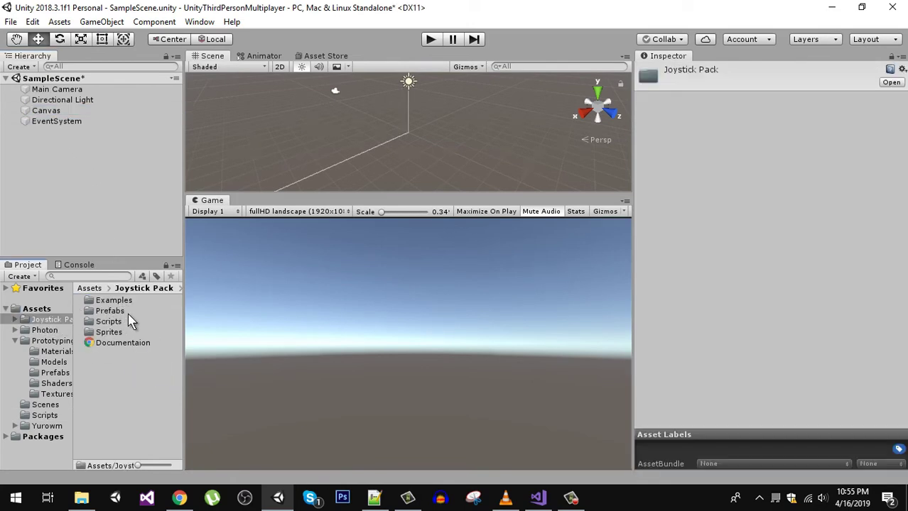
pyautogui.click(106, 313)
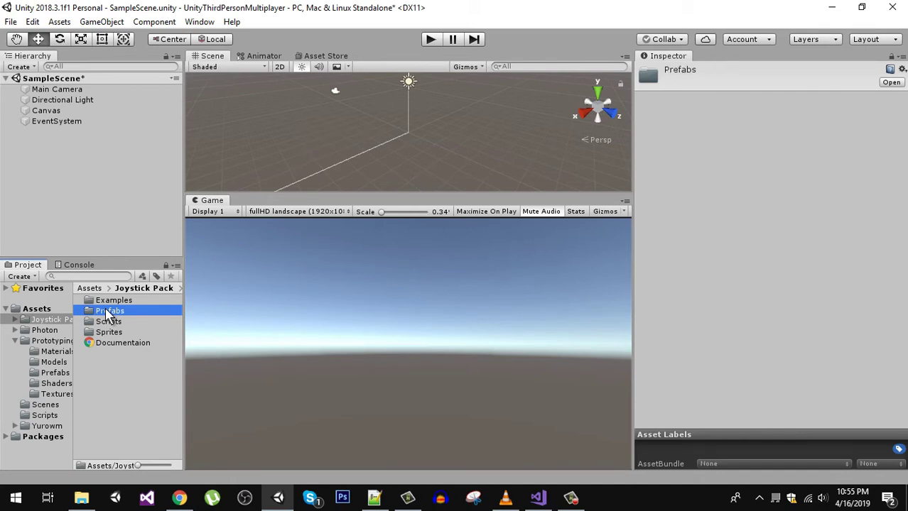
pyautogui.doubleClick(106, 312)
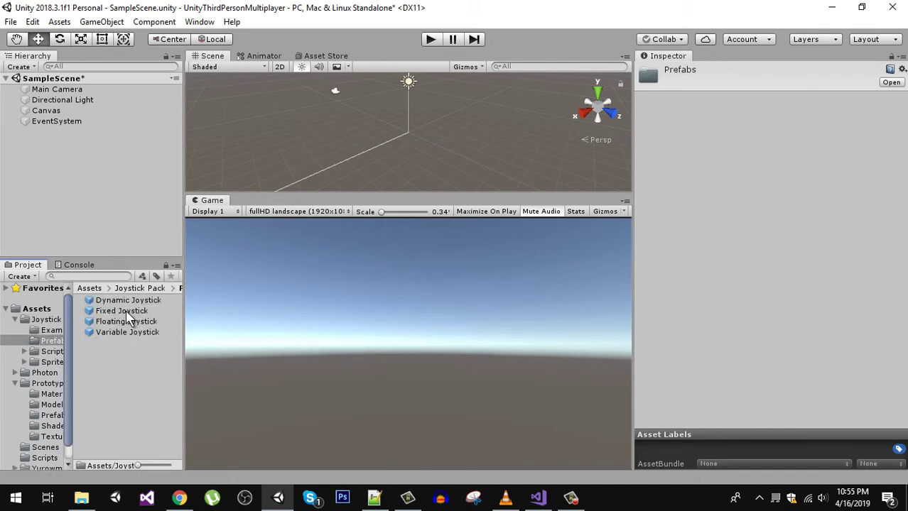
pyautogui.moveTo(122, 313); pyautogui.dragTo(50, 111)
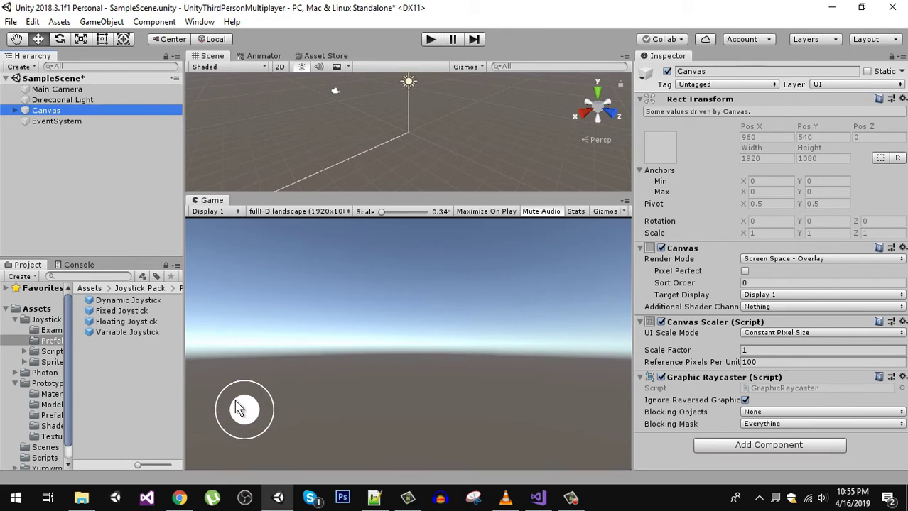
# Select the Fixed Joystick under Canvas and expand its Inspector and Handle child.
pyautogui.click(15, 111)
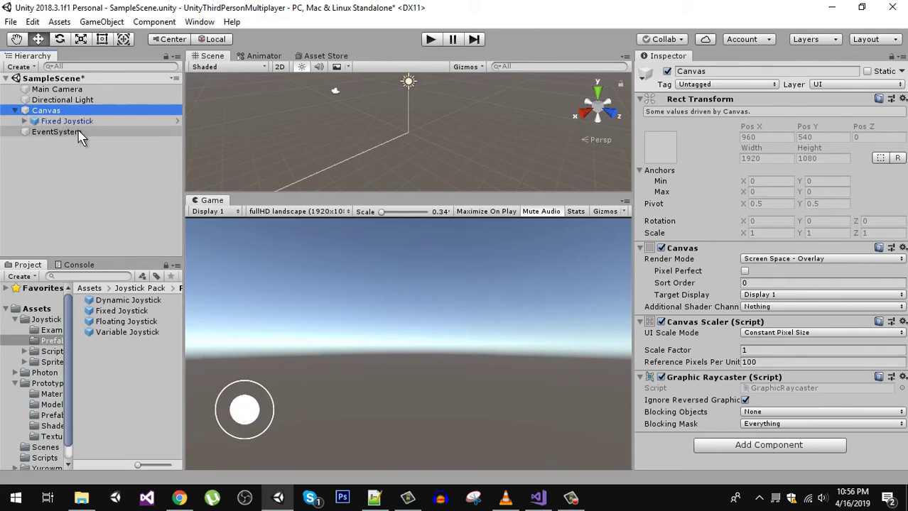
pyautogui.click(78, 121)
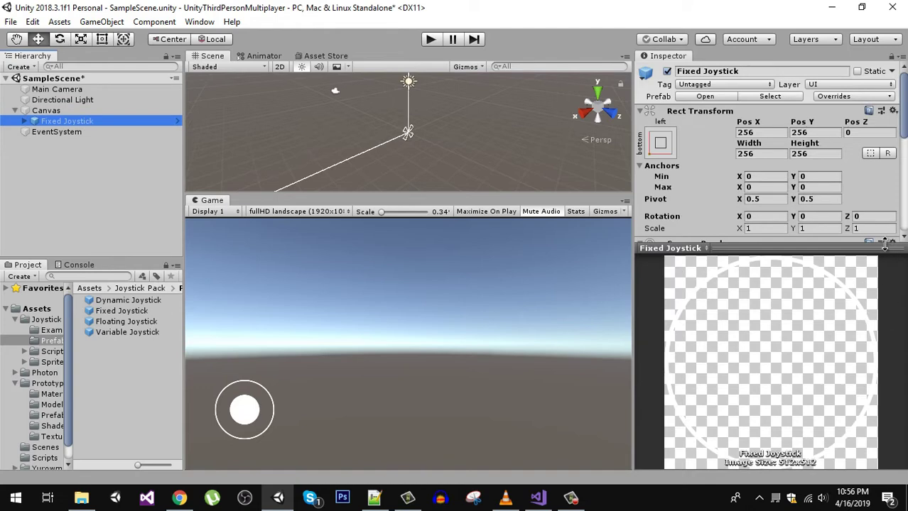
pyautogui.moveTo(885, 245); pyautogui.dragTo(866, 399)
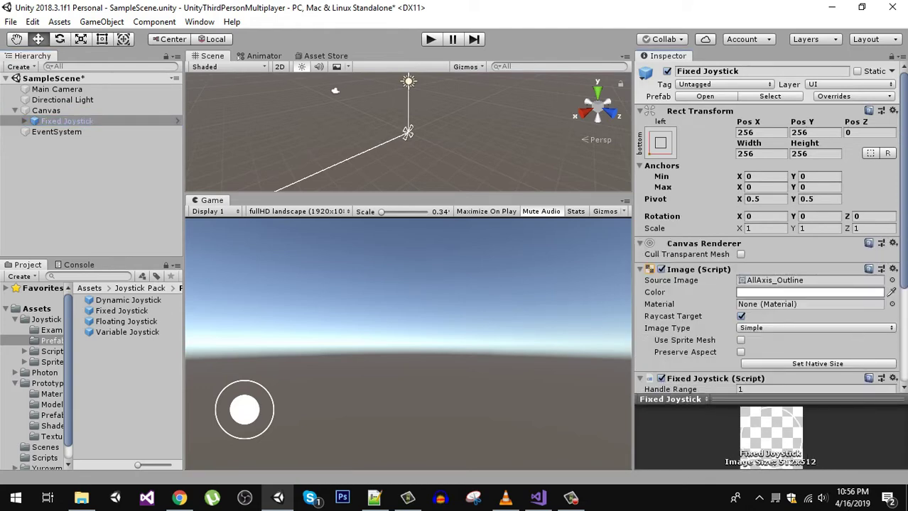
pyautogui.scroll(-5, 767, 227)
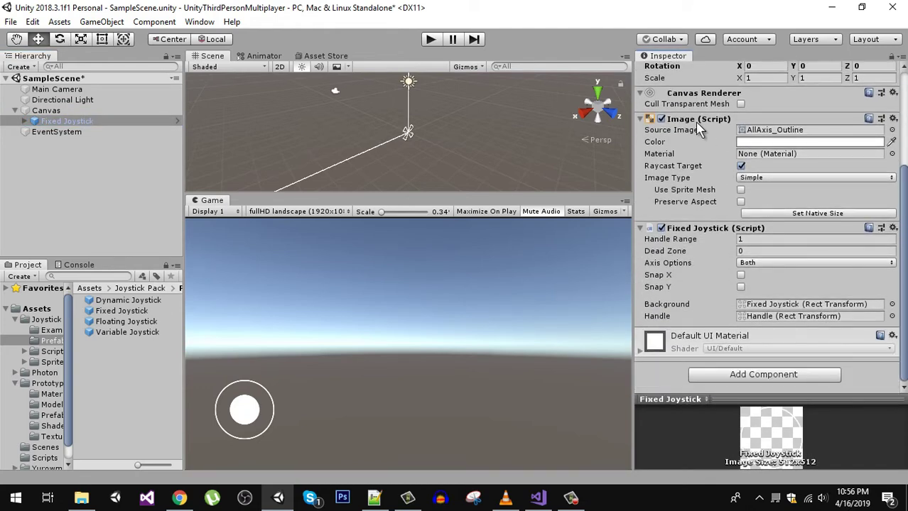
pyautogui.click(25, 122)
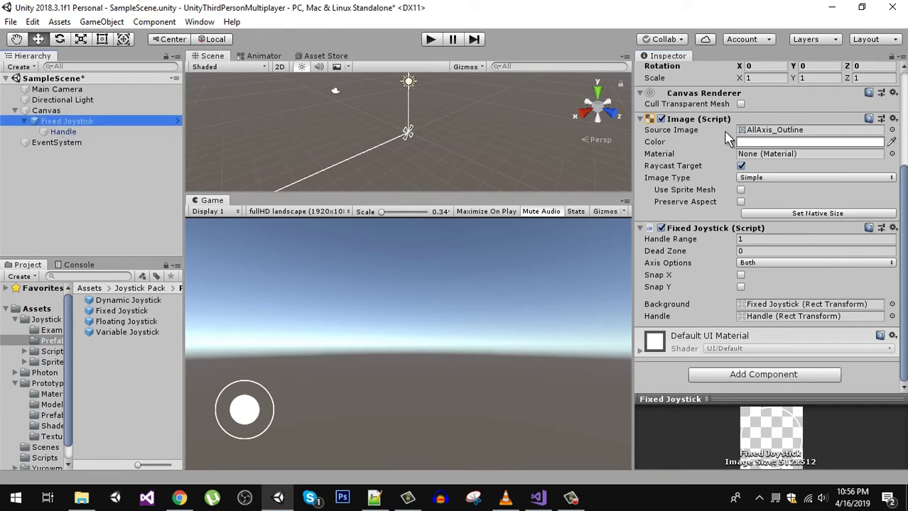
# Try several background sprites, settling on AllAxis_Outline_Arrows for the joystick.
pyautogui.click(852, 131)
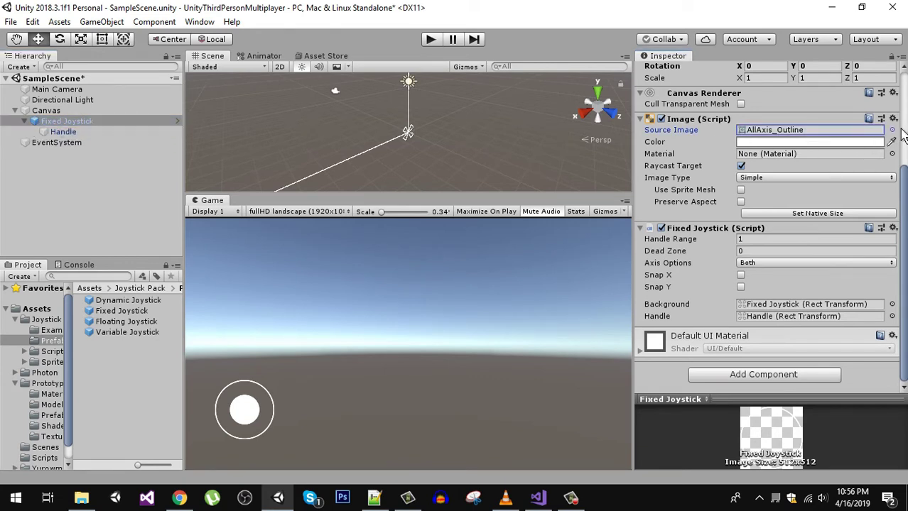
pyautogui.click(892, 132)
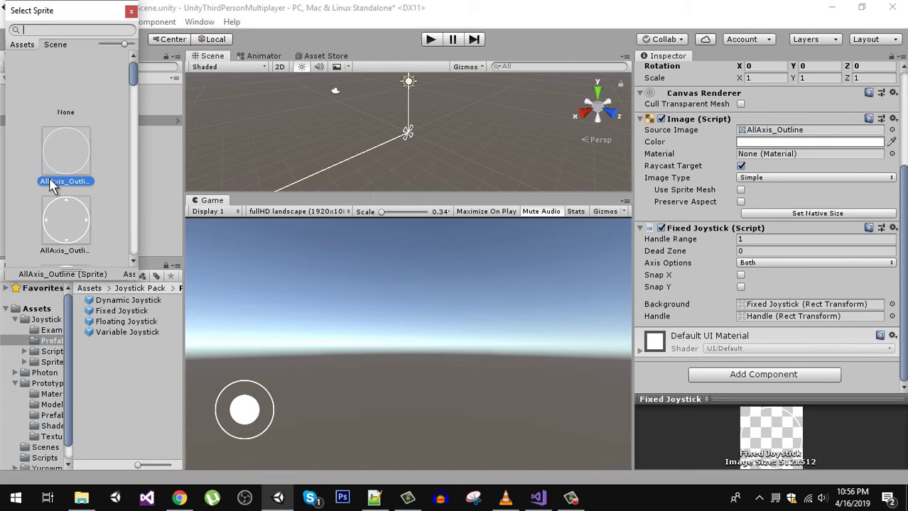
pyautogui.click(69, 231)
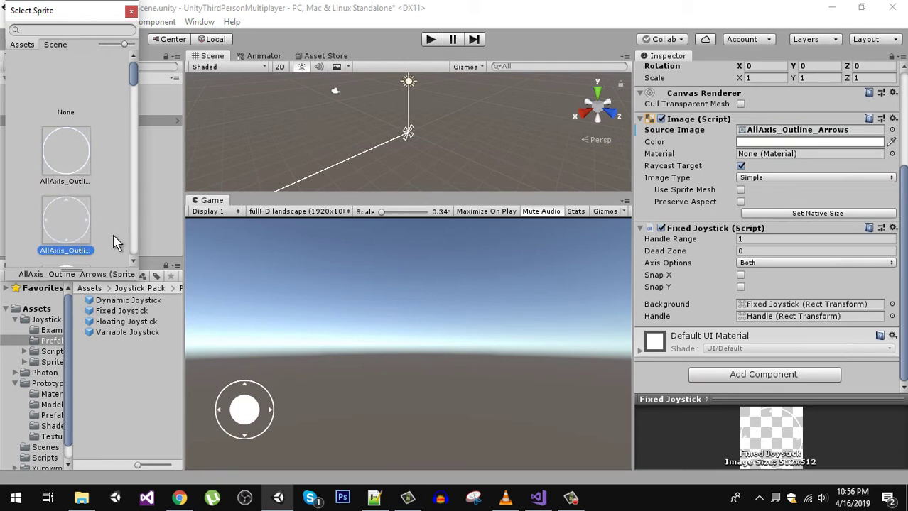
pyautogui.moveTo(134, 86); pyautogui.dragTo(134, 99)
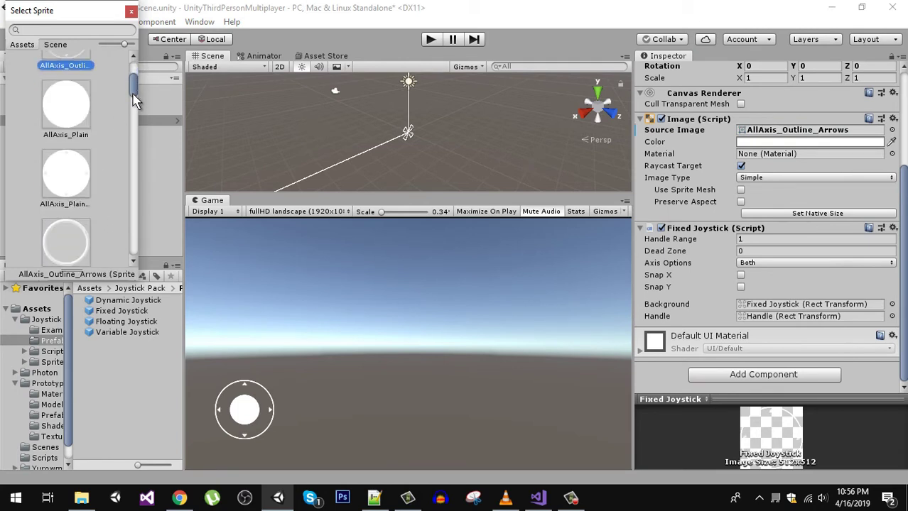
pyautogui.click(69, 192)
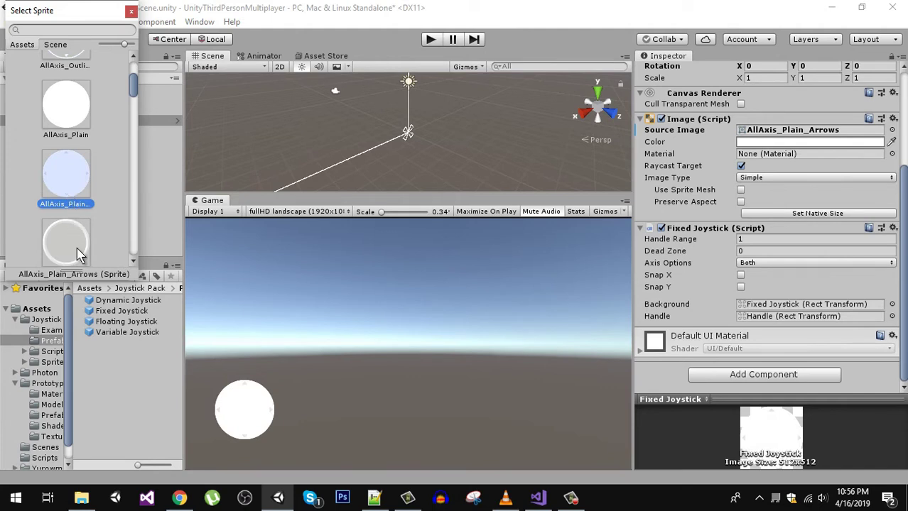
pyautogui.click(78, 249)
pyautogui.click(85, 178)
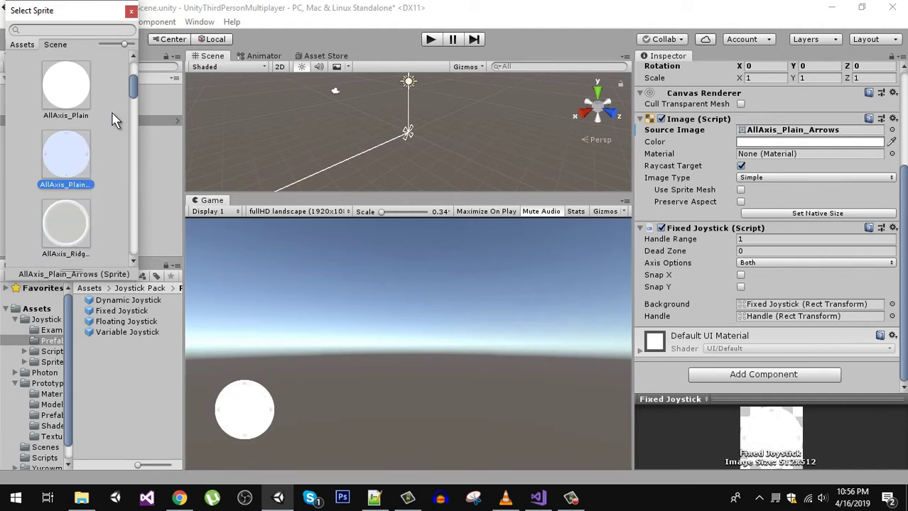
pyautogui.moveTo(135, 84); pyautogui.dragTo(133, 73)
pyautogui.click(78, 205)
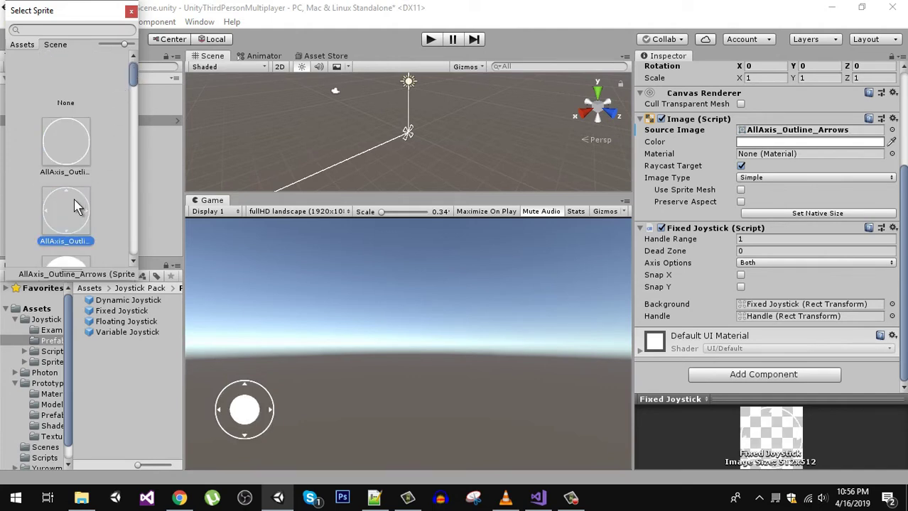
pyautogui.click(131, 12)
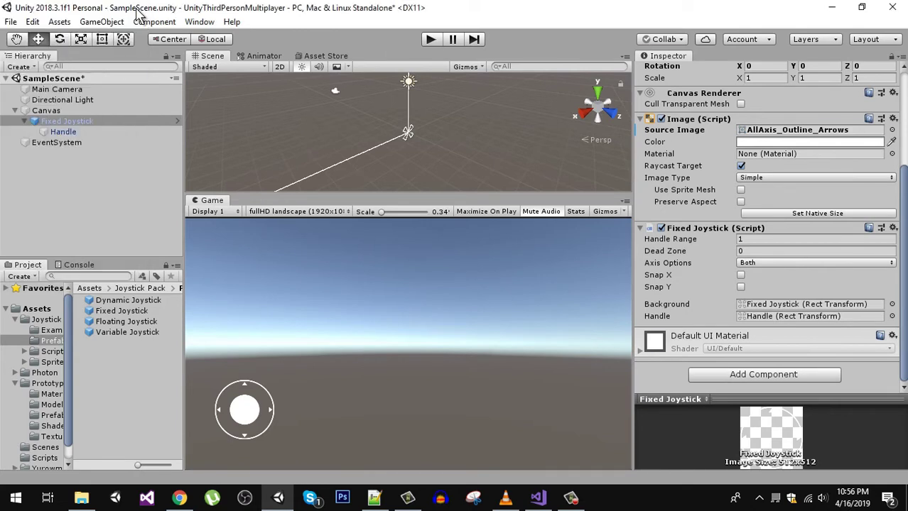
# Duplicate the joystick Handle, rename the copy 'Button', and move it directly under Canvas.
pyautogui.click(86, 186)
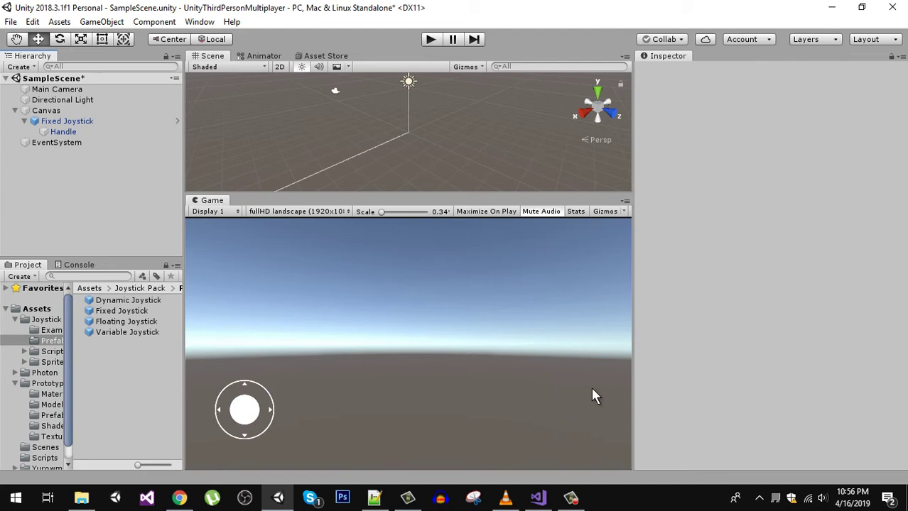
pyautogui.click(72, 132)
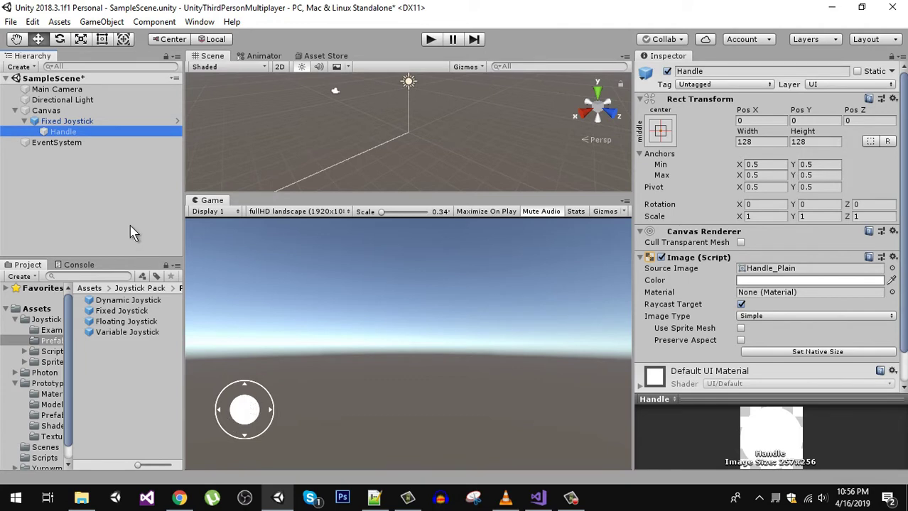
pyautogui.hotkey('ctrl', 'd')
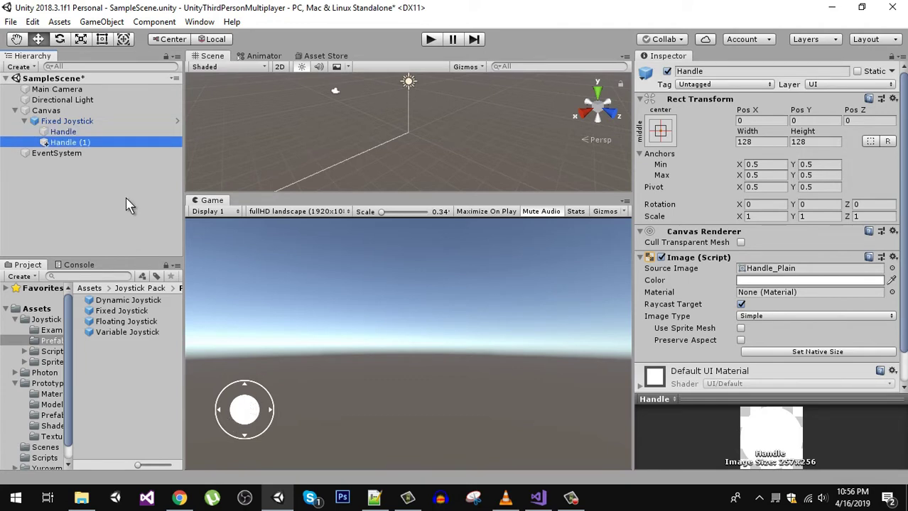
pyautogui.click(93, 144)
pyautogui.write('Button')
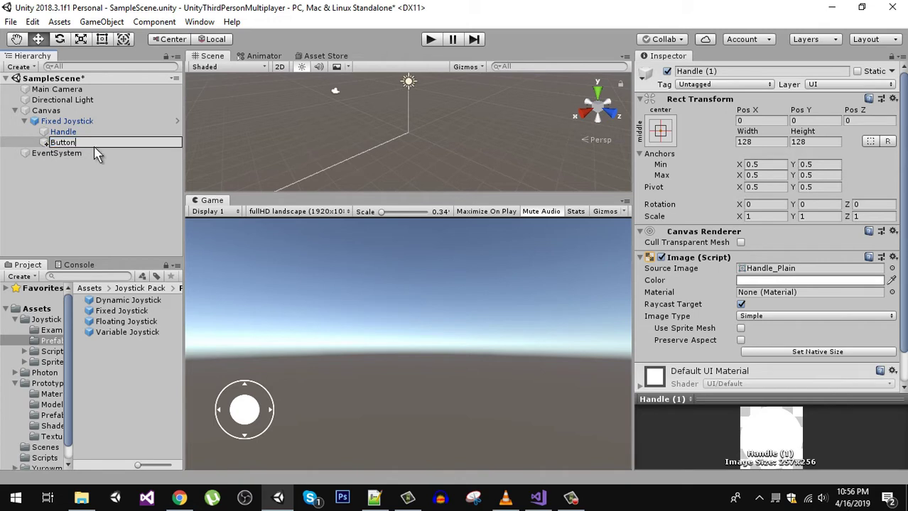
pyautogui.press('Return')
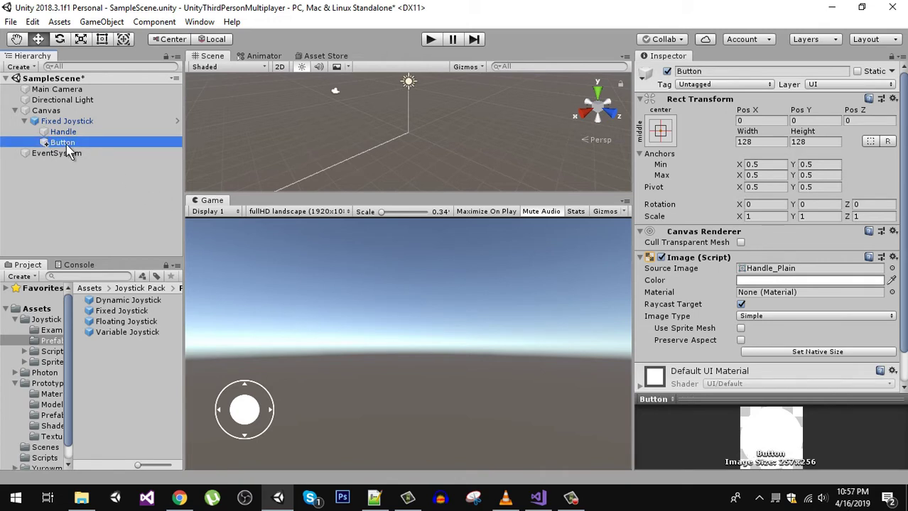
pyautogui.moveTo(69, 151); pyautogui.dragTo(58, 120)
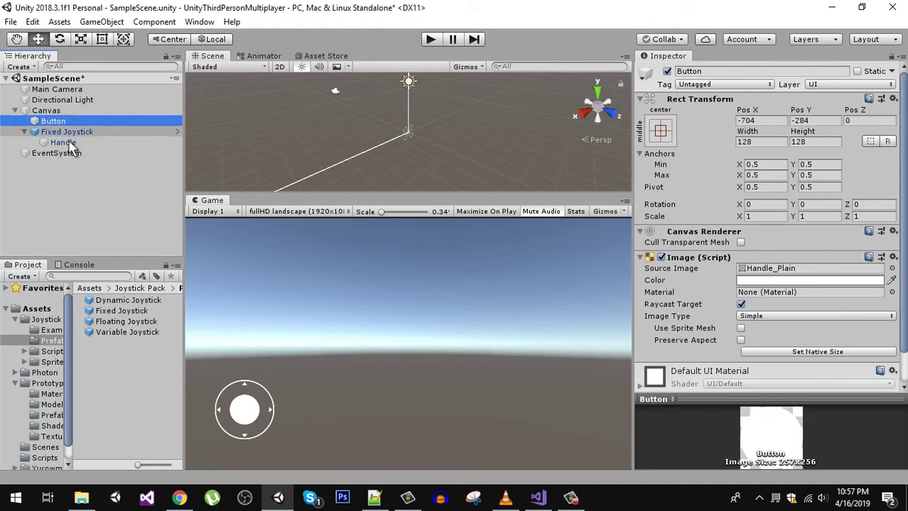
pyautogui.click(85, 186)
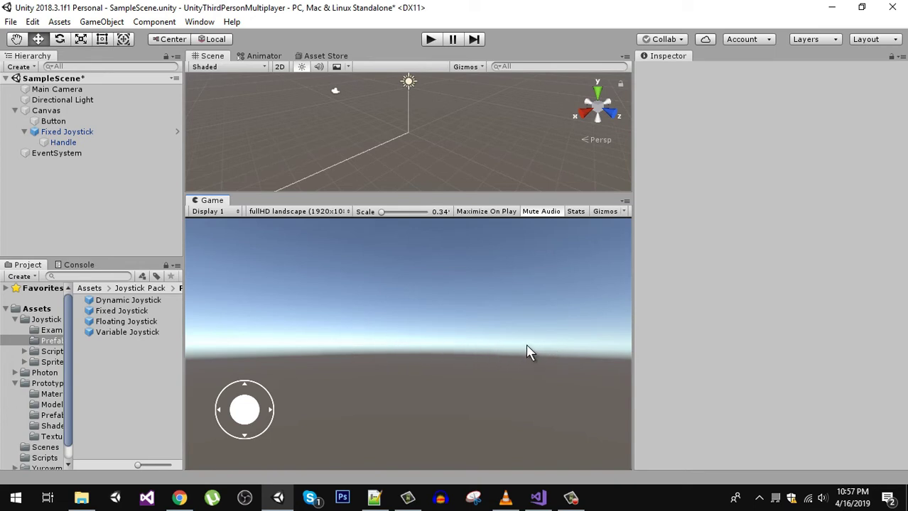
# Add a UI Image under Canvas named TouchPanel.
pyautogui.click(51, 111)
pyautogui.rightClick(53, 112)
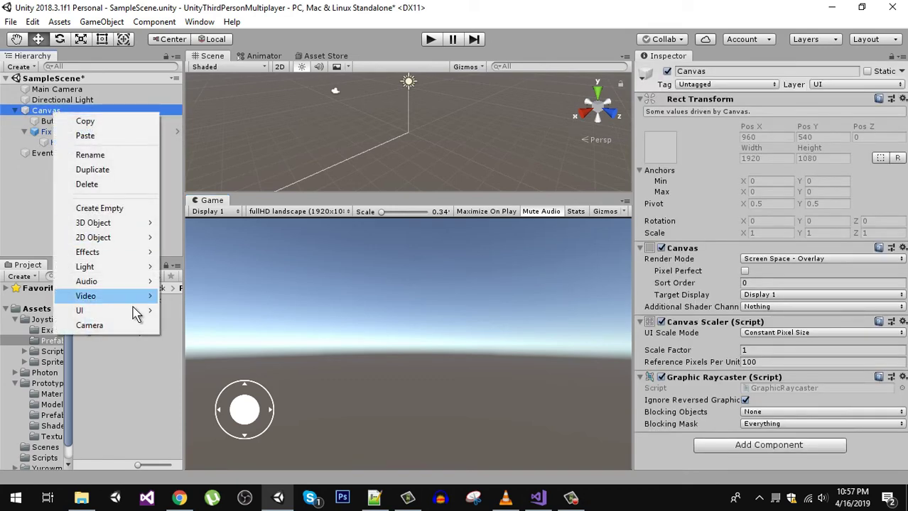
pyautogui.moveTo(106, 310)
pyautogui.click(214, 120)
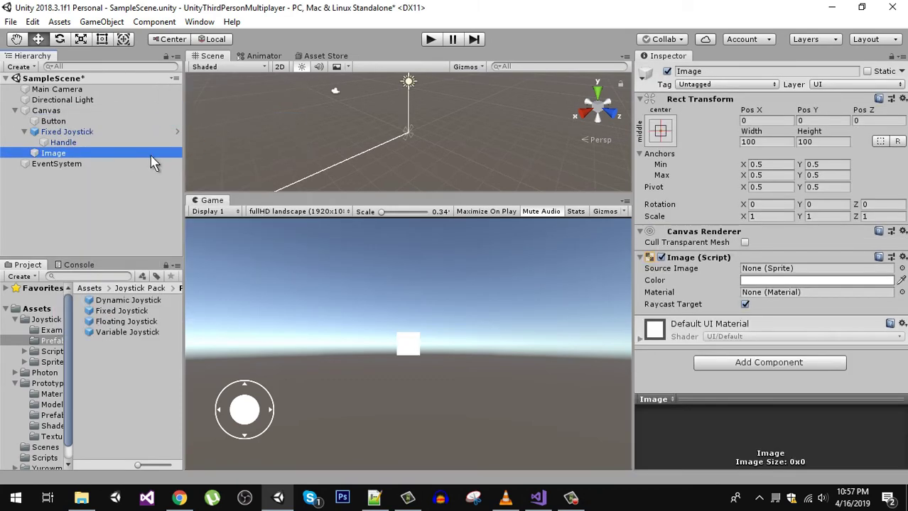
pyautogui.click(746, 71)
pyautogui.write('TouchPanel')
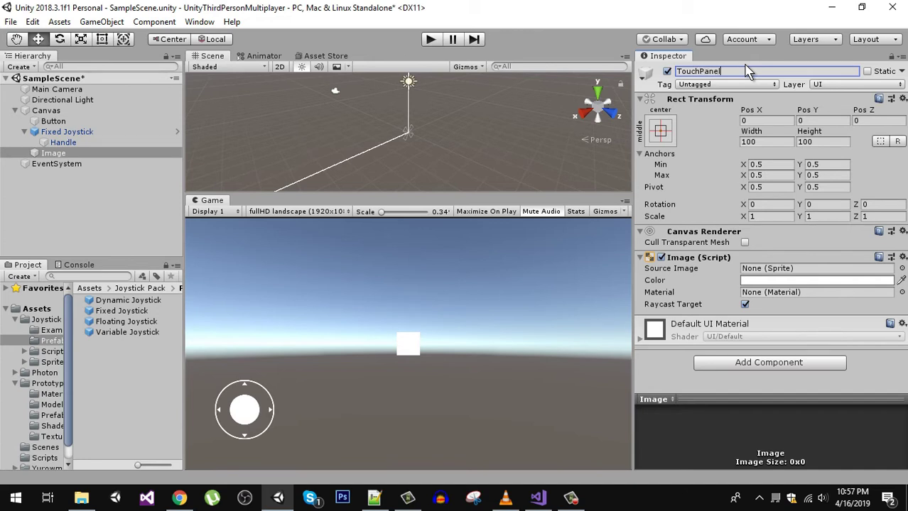
pyautogui.press('Return')
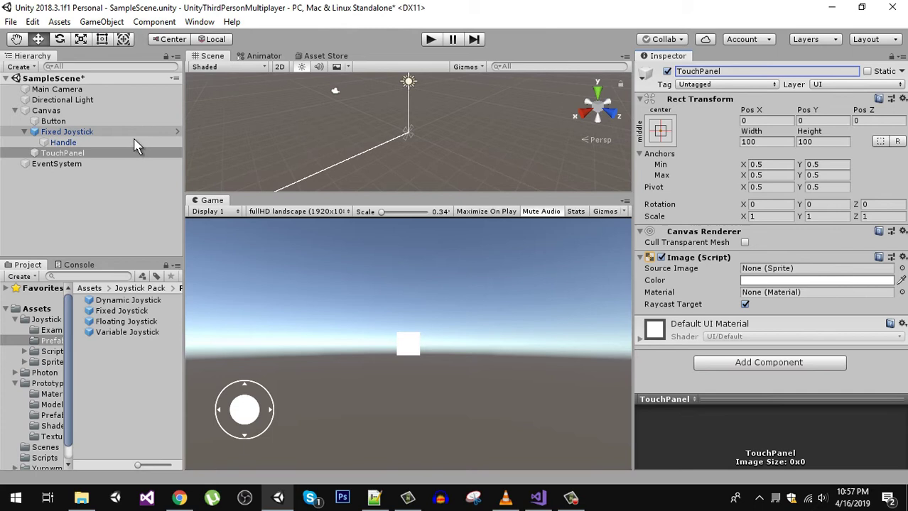
# Give TouchPanel stretch-stretch anchors and pull its left edge to the screen's middle.
pyautogui.click(664, 129)
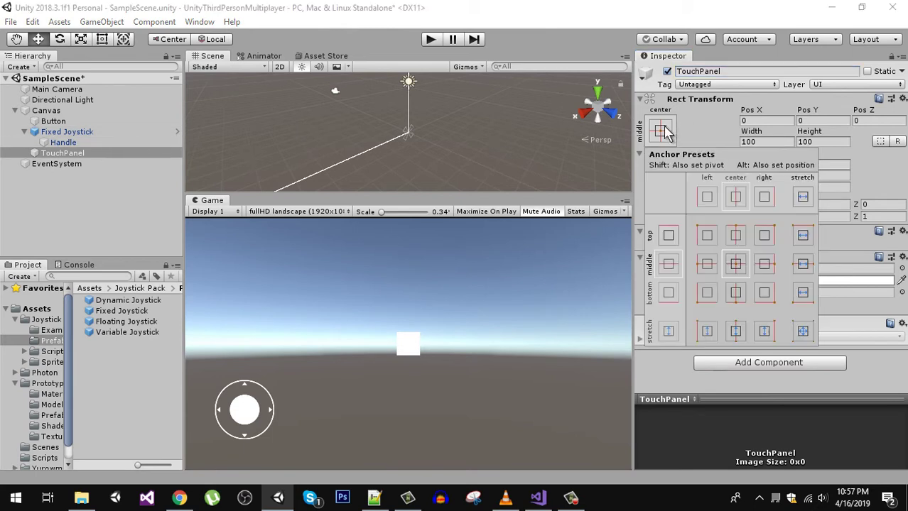
pyautogui.keyDown('alt'); pyautogui.click(804, 334); pyautogui.keyUp('alt')
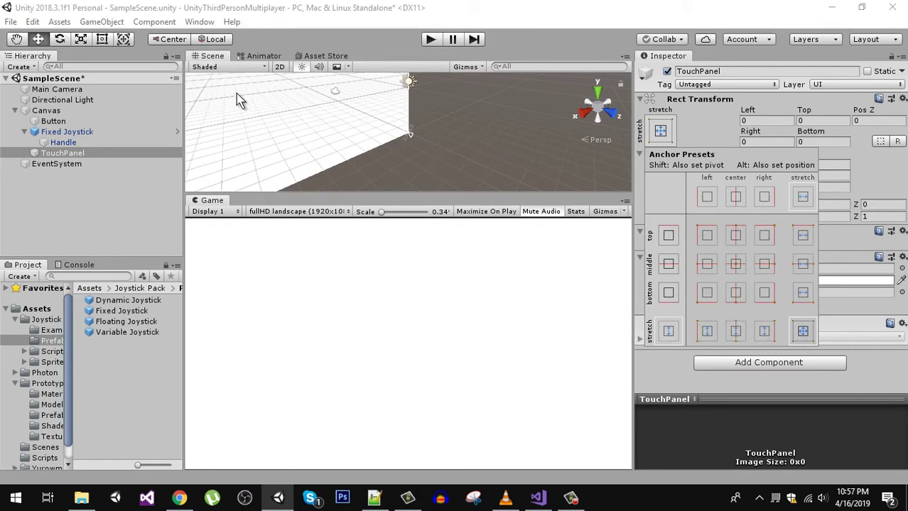
pyautogui.click(281, 68)
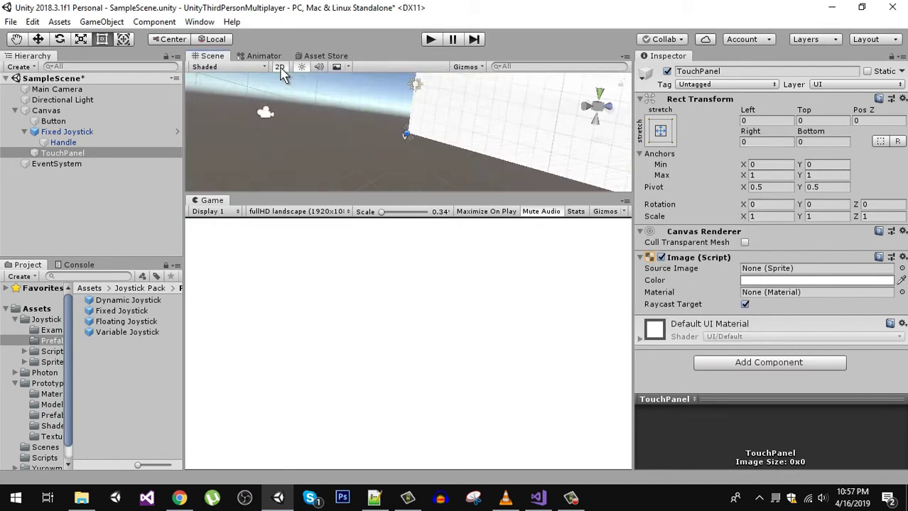
pyautogui.doubleClick(128, 153)
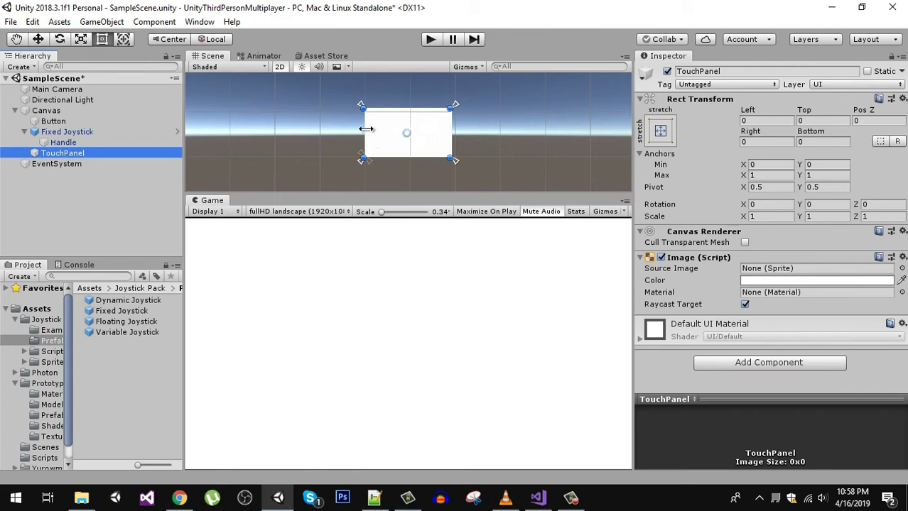
pyautogui.moveTo(366, 129); pyautogui.dragTo(407, 132)
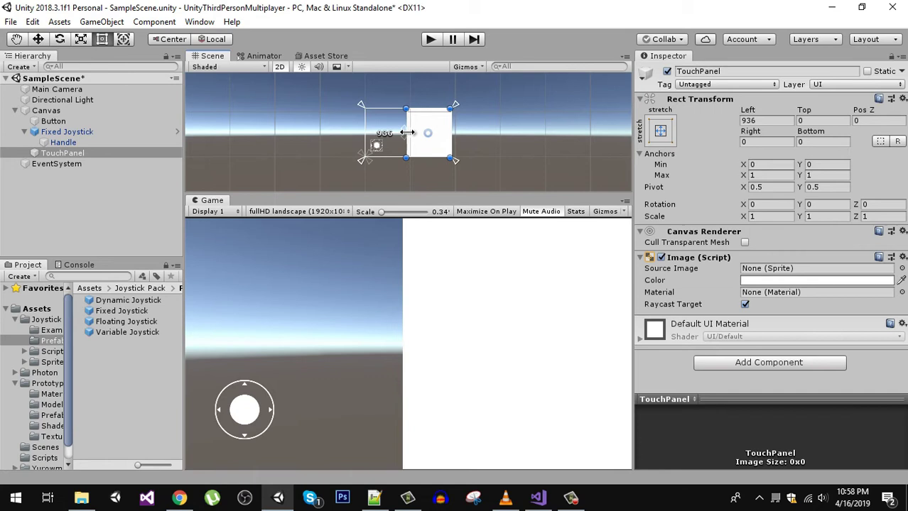
# Set TouchPanel's colour alpha to 0 so it is fully transparent.
pyautogui.click(766, 282)
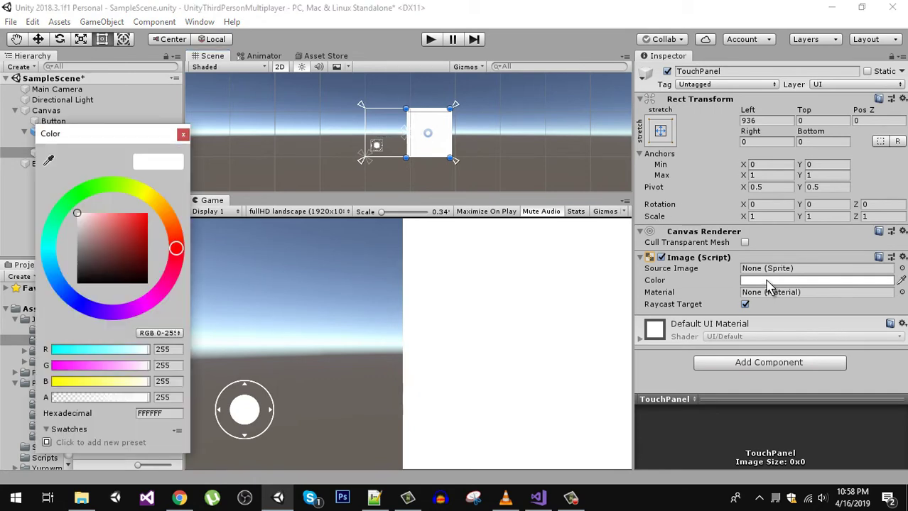
pyautogui.moveTo(146, 398); pyautogui.dragTo(50, 399)
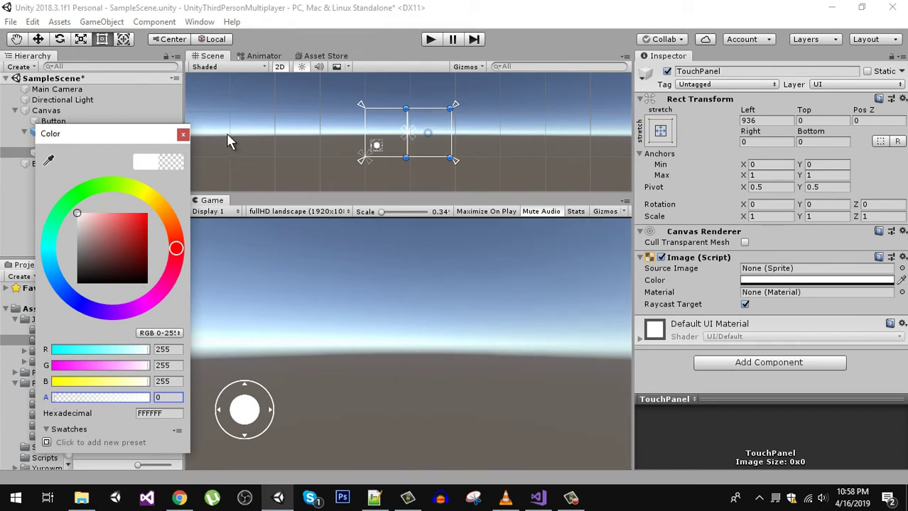
pyautogui.click(183, 134)
pyautogui.click(79, 205)
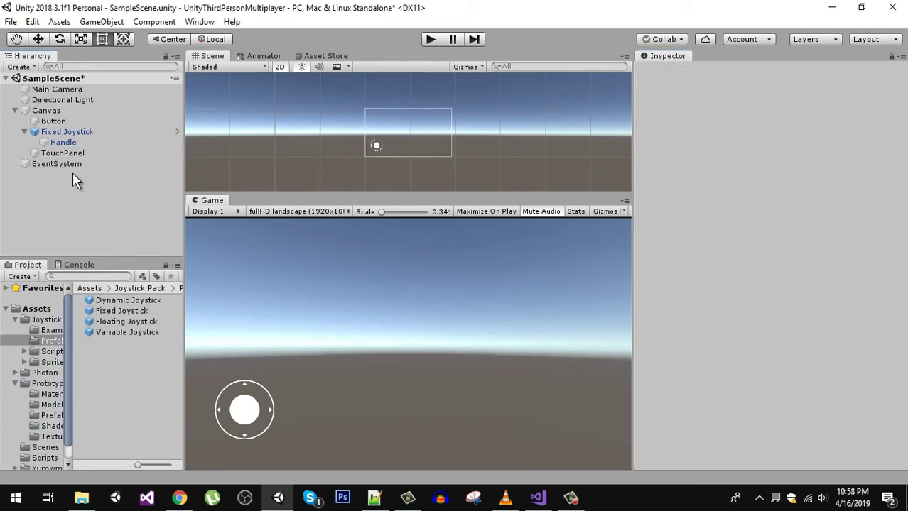
# Anchor Button to the bottom-right corner preset.
pyautogui.click(70, 142)
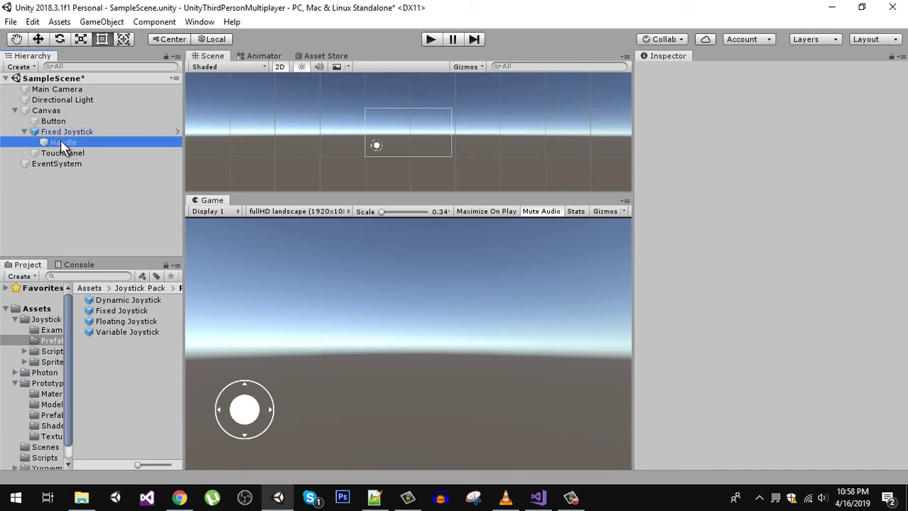
pyautogui.click(57, 122)
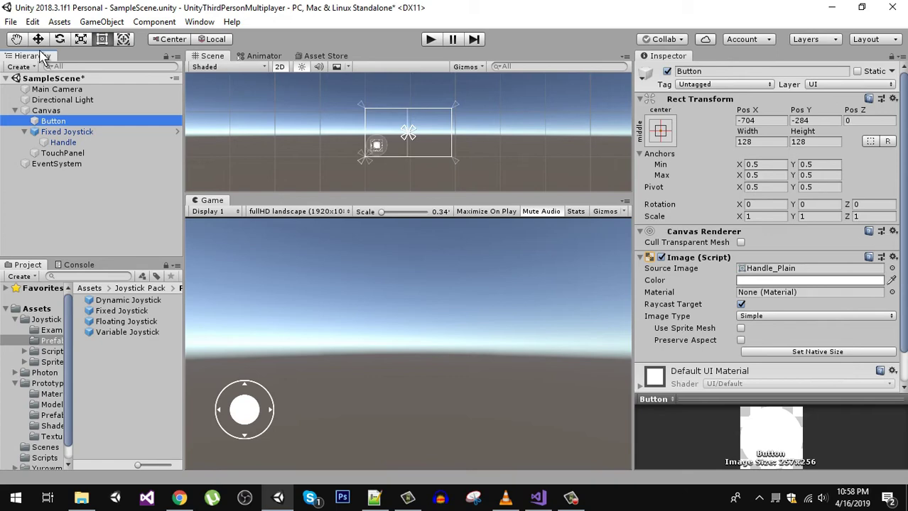
pyautogui.click(661, 132)
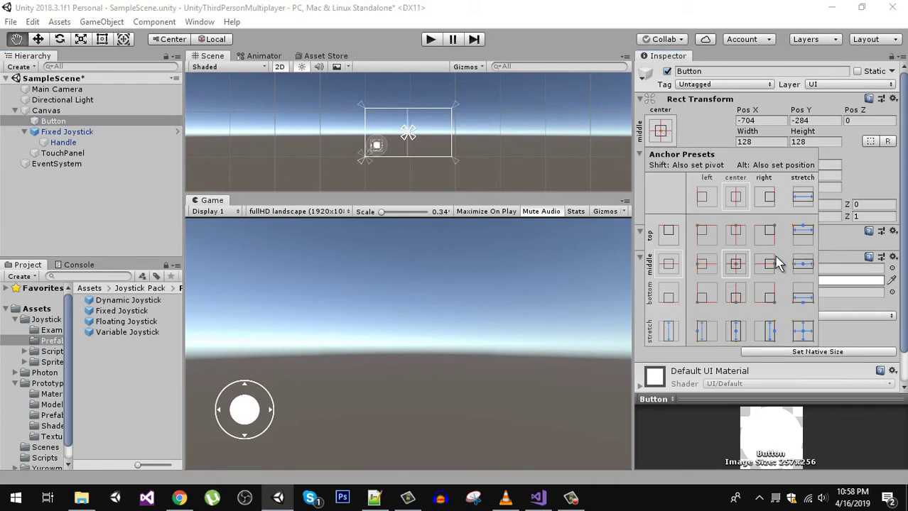
pyautogui.keyDown('alt'); pyautogui.keyDown('shift'); pyautogui.click(773, 294); pyautogui.keyUp('shift'); pyautogui.keyUp('alt')
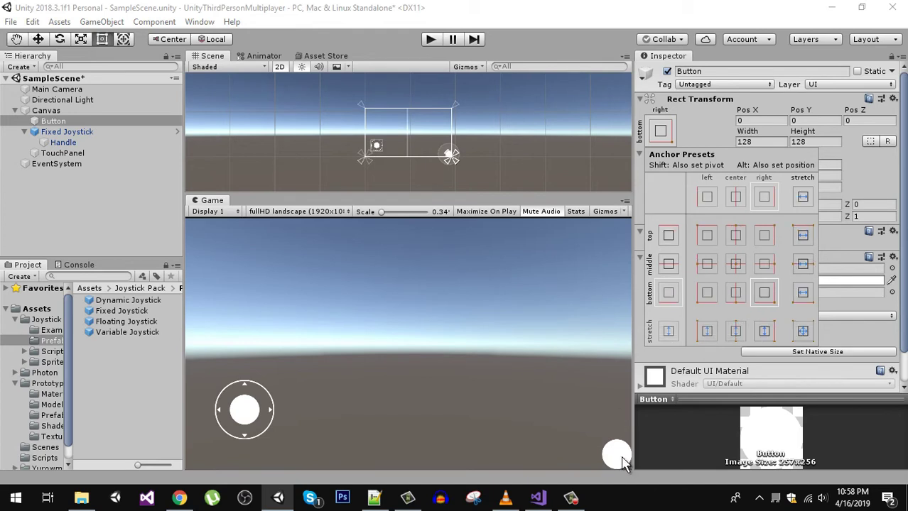
pyautogui.click(49, 44)
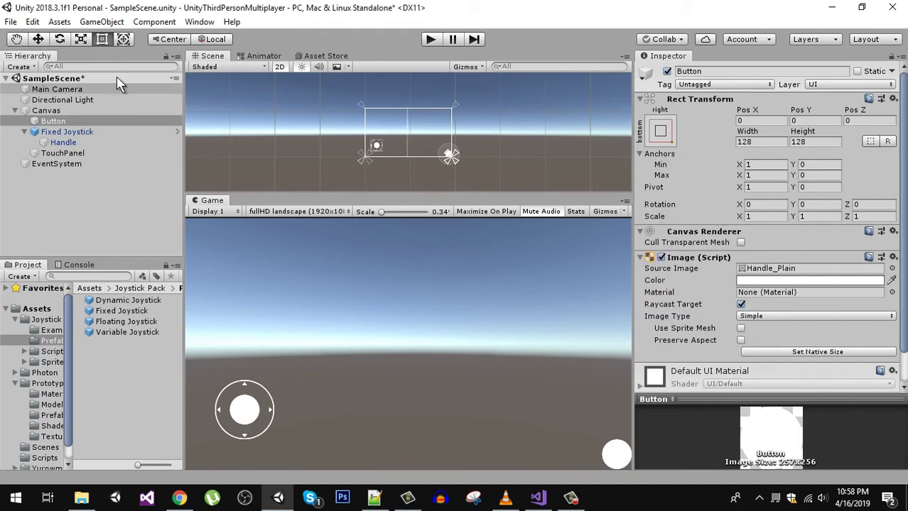
# Move Button slightly left and up from the bottom-right corner.
pyautogui.click(39, 42)
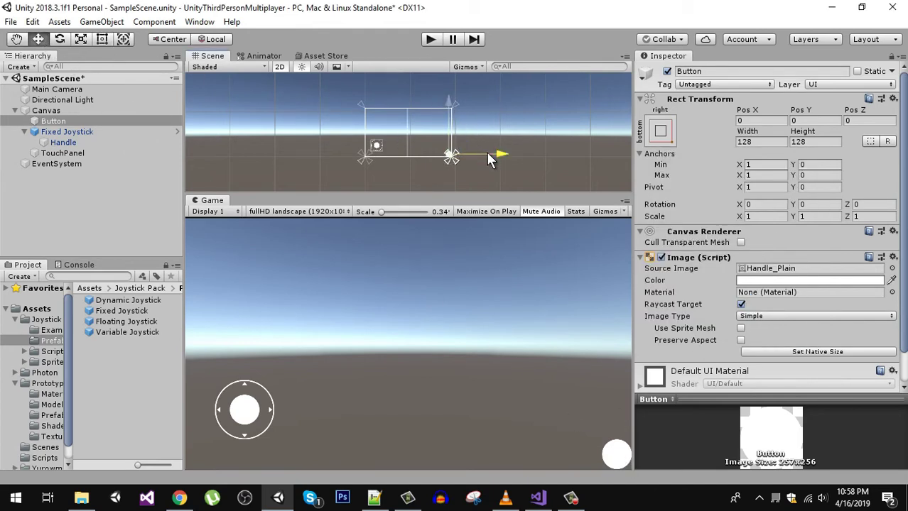
pyautogui.moveTo(492, 155); pyautogui.dragTo(481, 152)
pyautogui.moveTo(445, 101); pyautogui.dragTo(448, 95)
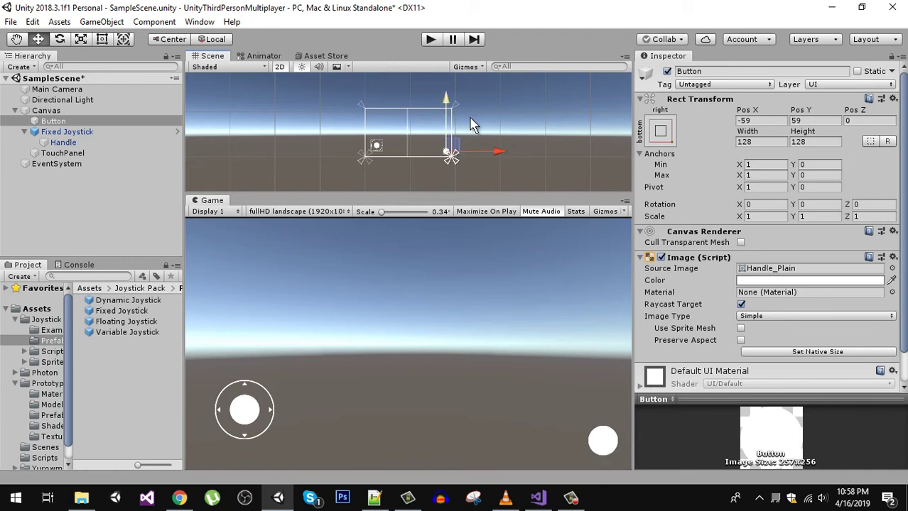
pyautogui.moveTo(495, 155); pyautogui.dragTo(493, 156)
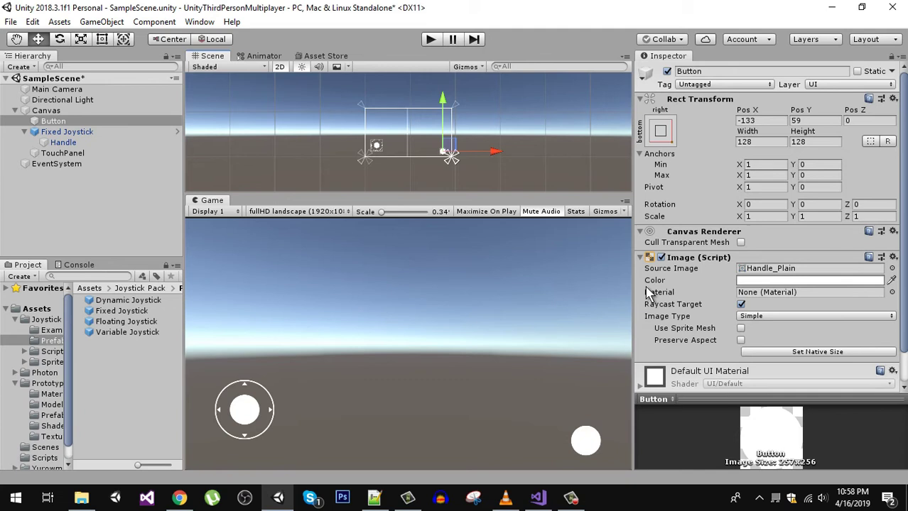
pyautogui.scroll(-2, 817, 338)
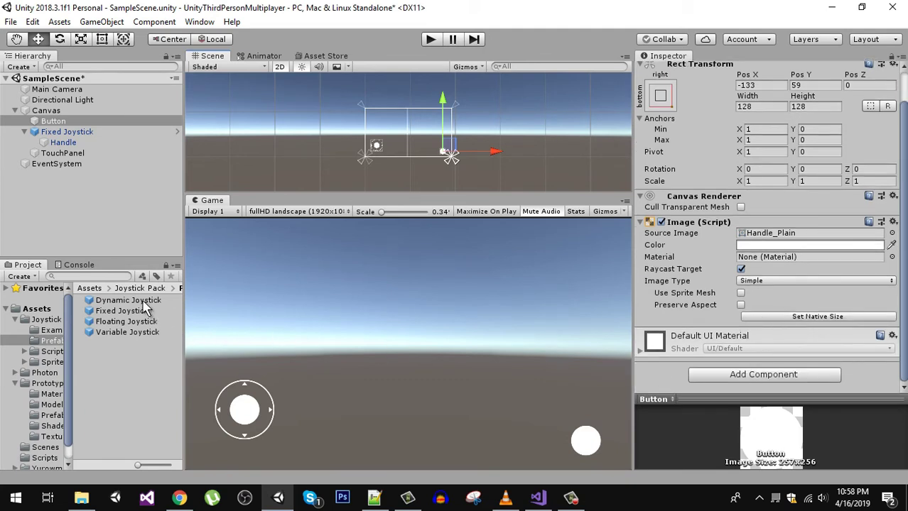
# Add the Fixed Button script to Button via a 'fix' component search.
pyautogui.click(791, 377)
pyautogui.write('f')
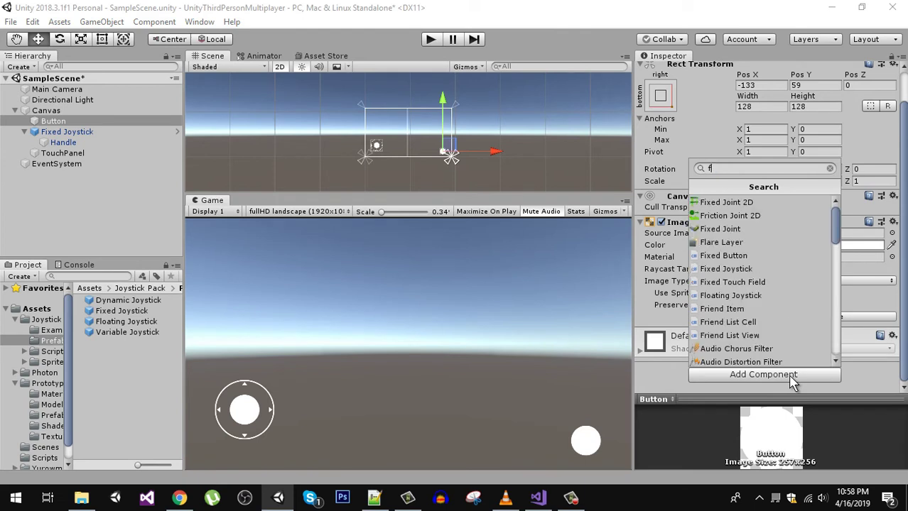
pyautogui.write('ixed')
pyautogui.press('Down')
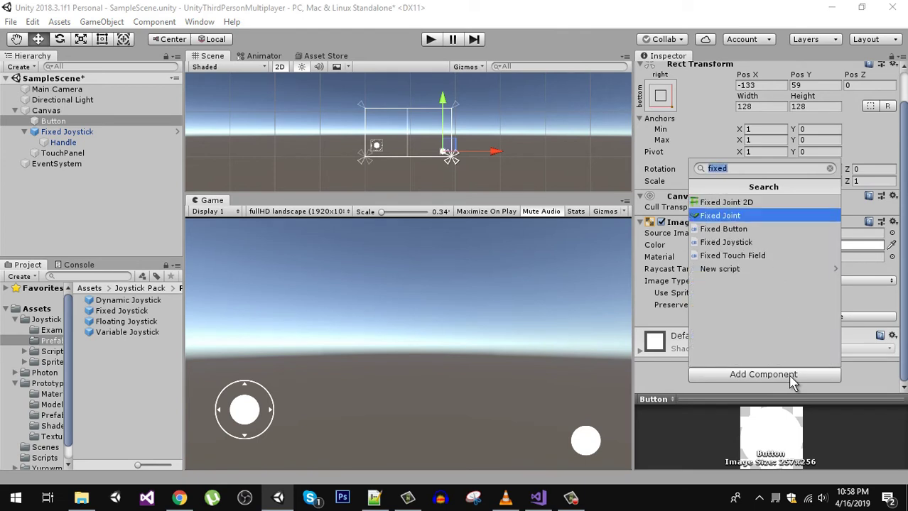
pyautogui.press('Down')
pyautogui.press('Return')
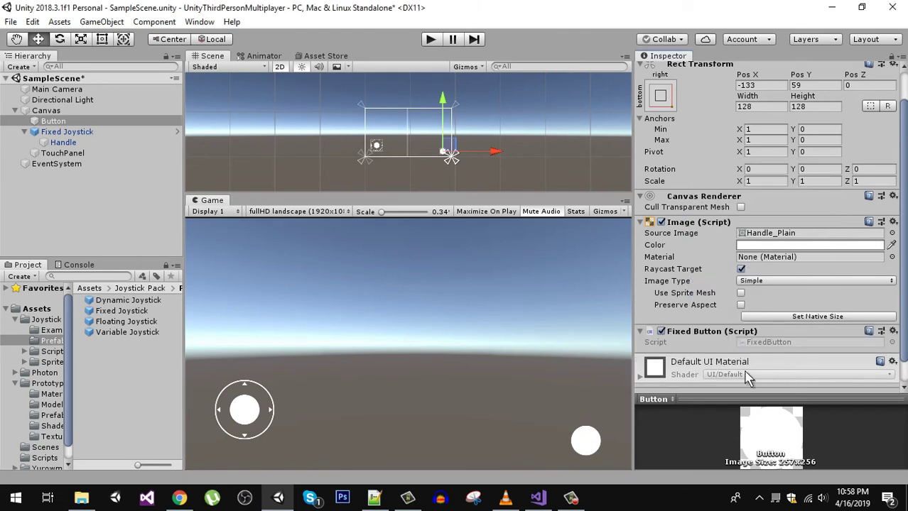
# Add the Fixed Touch Field script to TouchPanel.
pyautogui.click(74, 154)
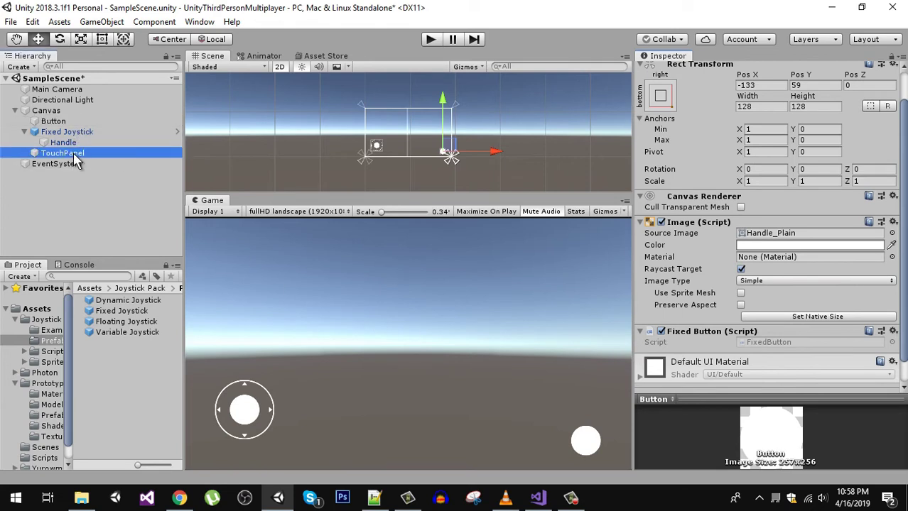
pyautogui.click(786, 364)
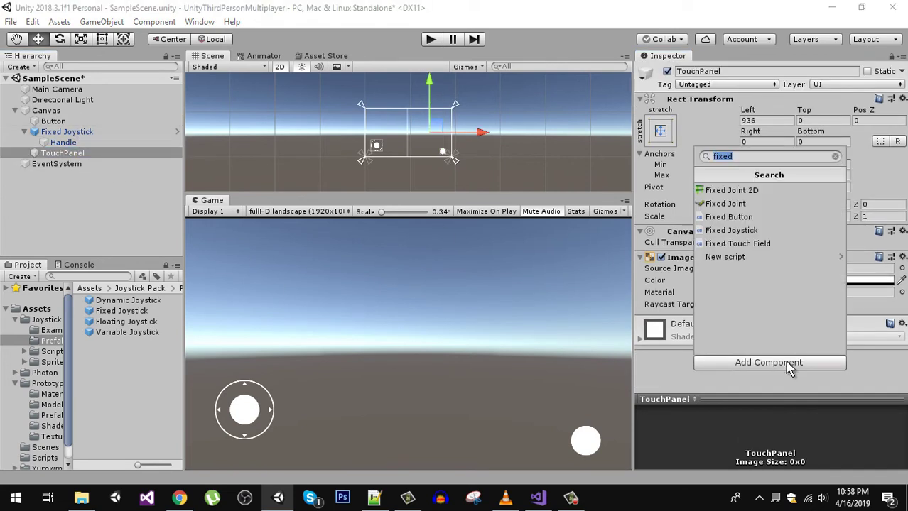
pyautogui.click(760, 244)
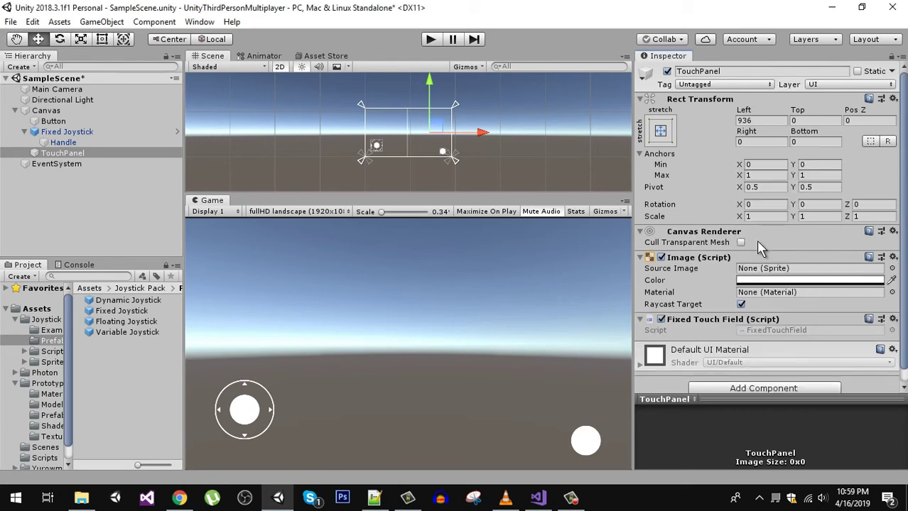
pyautogui.click(39, 188)
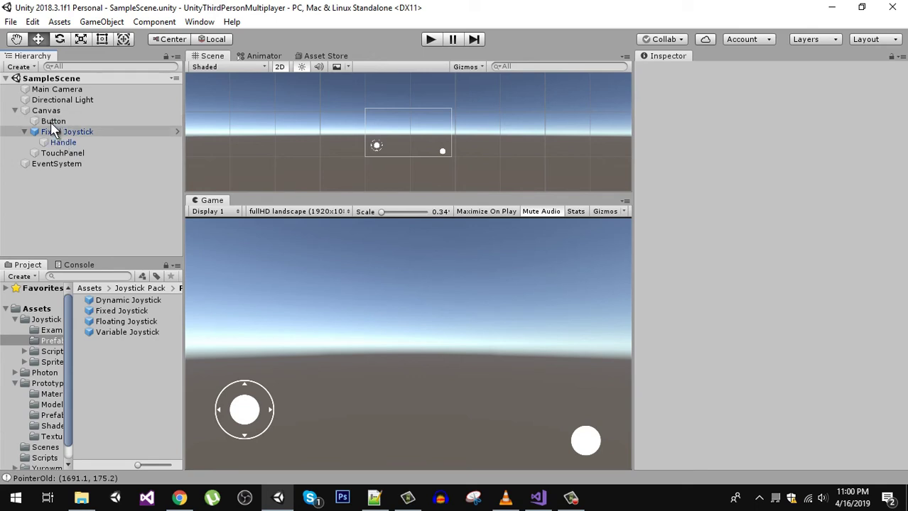
# Place Button below TouchPanel, tint the panel opaque red to check its area, then set alpha 0.
pyautogui.moveTo(56, 122)
pyautogui.mouseDown()
pyautogui.moveTo(56, 167)
pyautogui.moveTo(54, 147)
pyautogui.mouseUp()
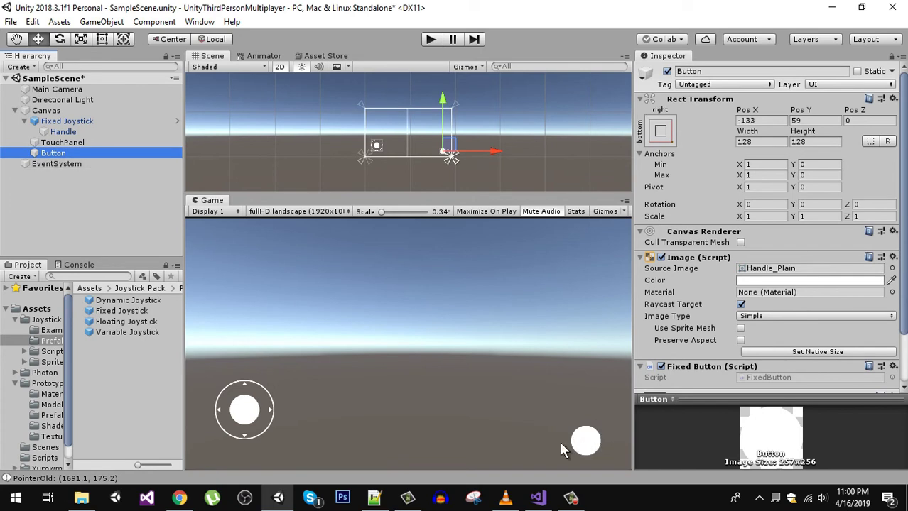
pyautogui.click(71, 143)
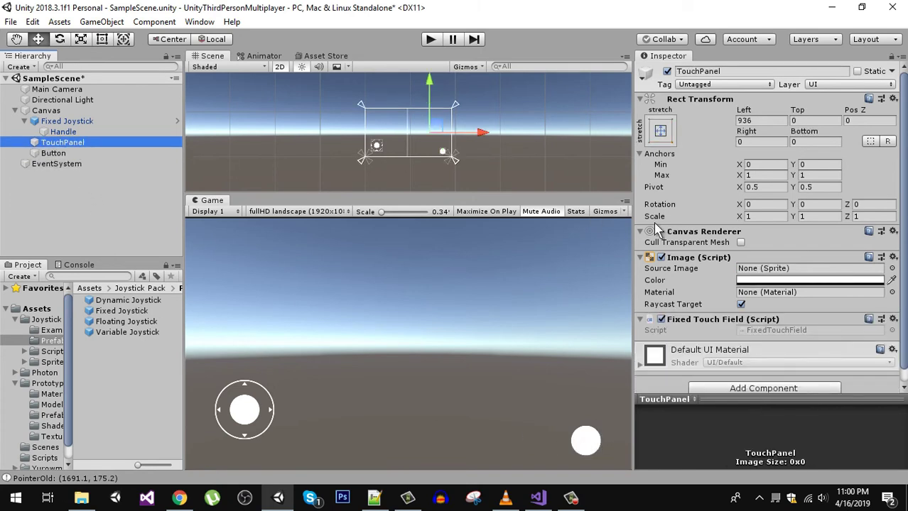
pyautogui.click(787, 281)
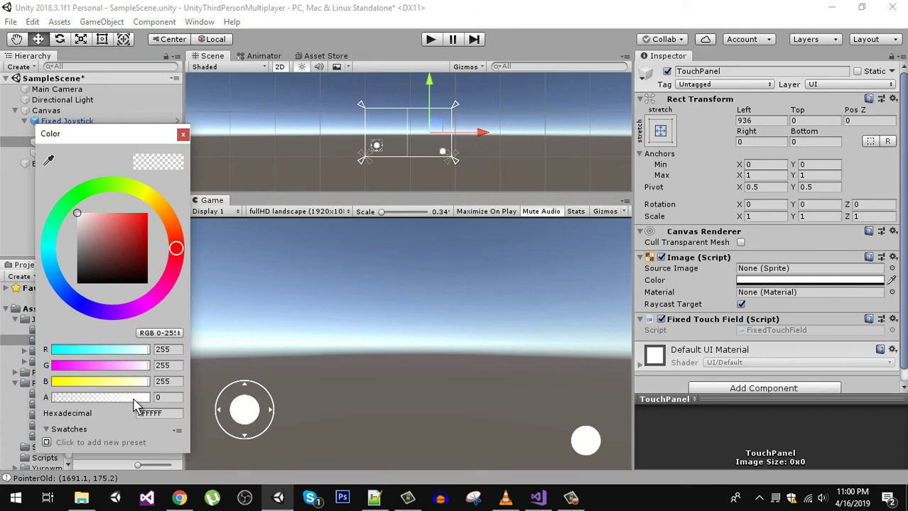
pyautogui.moveTo(142, 399); pyautogui.dragTo(167, 399)
pyautogui.moveTo(142, 222); pyautogui.dragTo(145, 214)
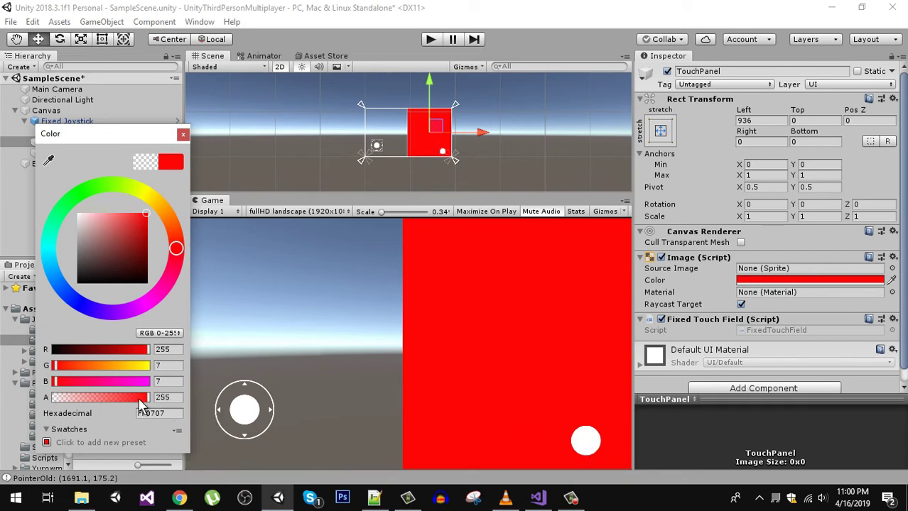
pyautogui.moveTo(140, 399); pyautogui.dragTo(2, 400)
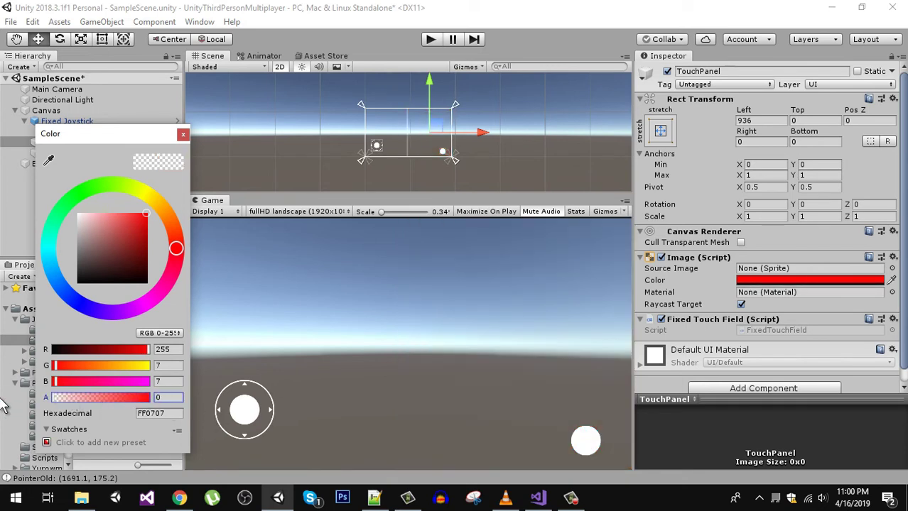
pyautogui.click(181, 135)
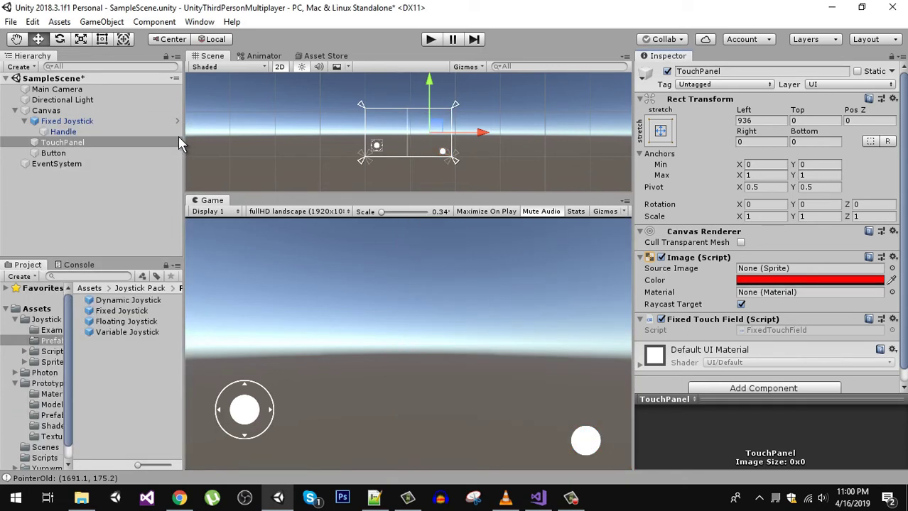
# Play-test the scene by dragging the joystick knob in the Game view, then stop.
pyautogui.click(431, 38)
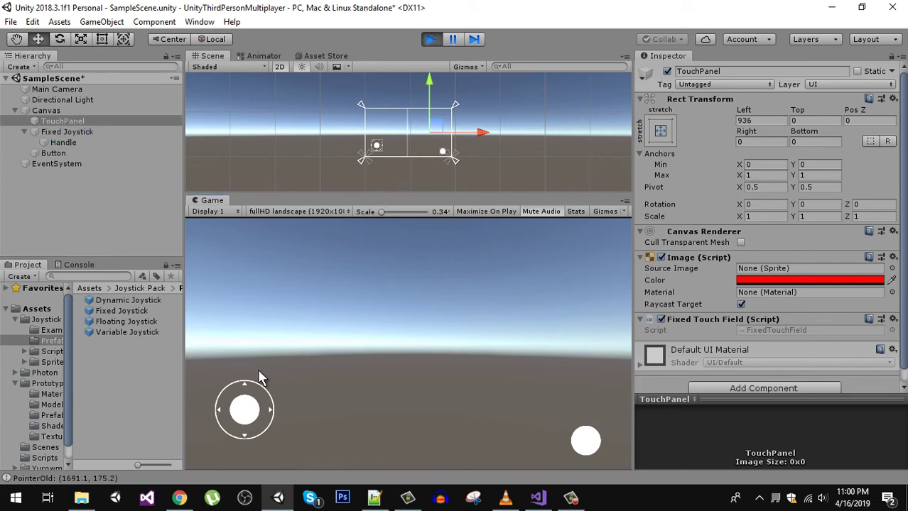
pyautogui.moveTo(245, 413)
pyautogui.mouseDown()
pyautogui.moveTo(273, 406)
pyautogui.moveTo(226, 385)
pyautogui.moveTo(245, 453)
pyautogui.moveTo(186, 379)
pyautogui.moveTo(245, 454)
pyautogui.moveTo(196, 403)
pyautogui.moveTo(249, 406)
pyautogui.moveTo(260, 426)
pyautogui.mouseUp()
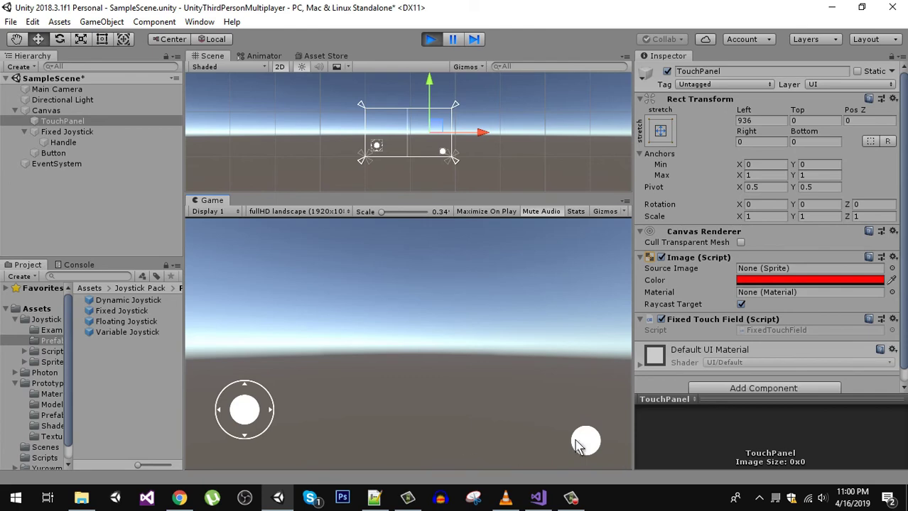
pyautogui.click(439, 40)
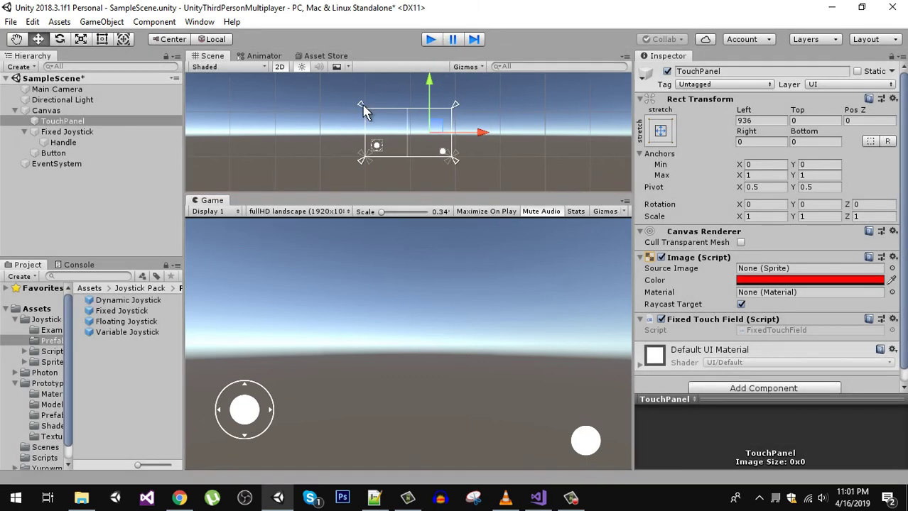
# Switch the Scene view to 3D, collapse Canvas, and open the Prototyping/Models folder.
pyautogui.click(42, 313)
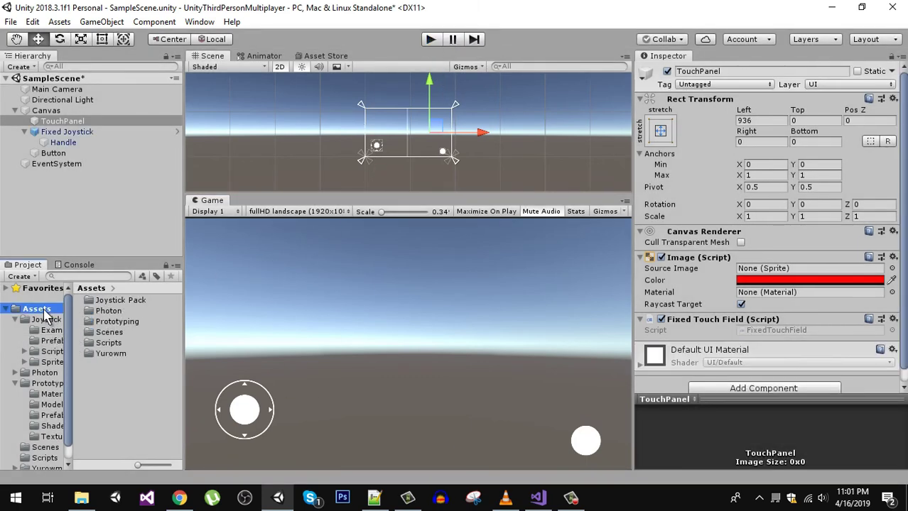
pyautogui.click(278, 68)
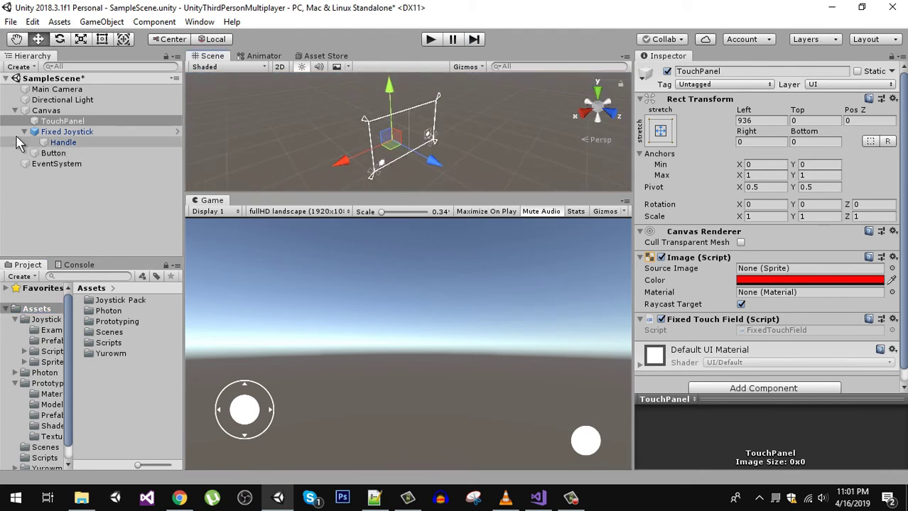
pyautogui.click(15, 111)
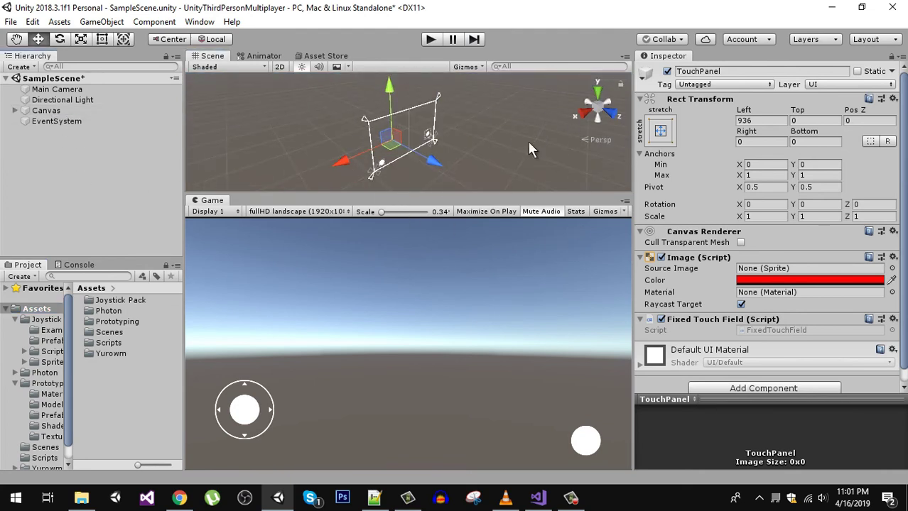
pyautogui.click(51, 405)
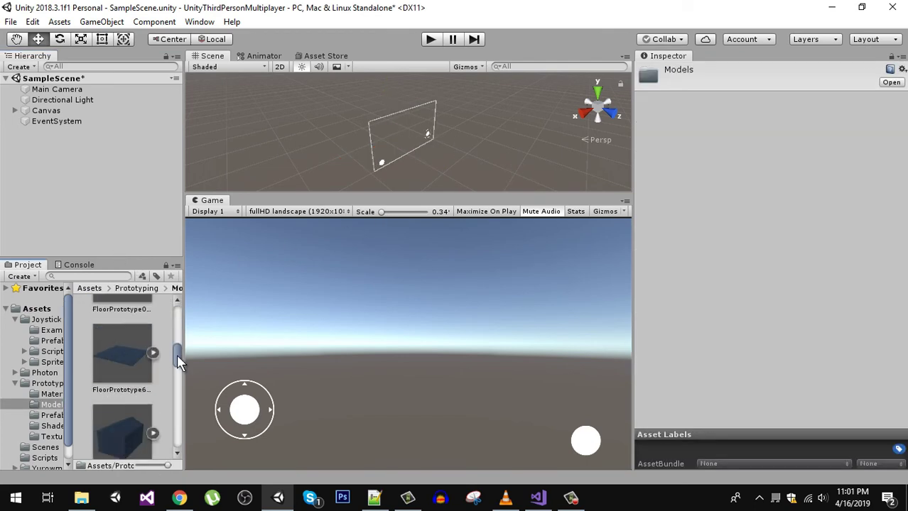
# Place the FloorPrototype64x01x64 floor and a WallPrototype08x08x01 wall in the scene.
pyautogui.moveTo(122, 355); pyautogui.dragTo(501, 145)
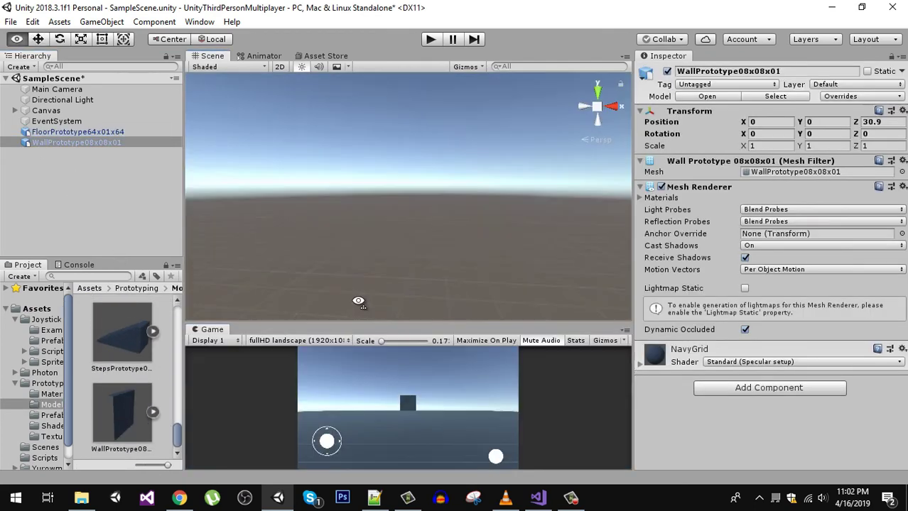
pyautogui.moveTo(122, 418); pyautogui.dragTo(406, 192)
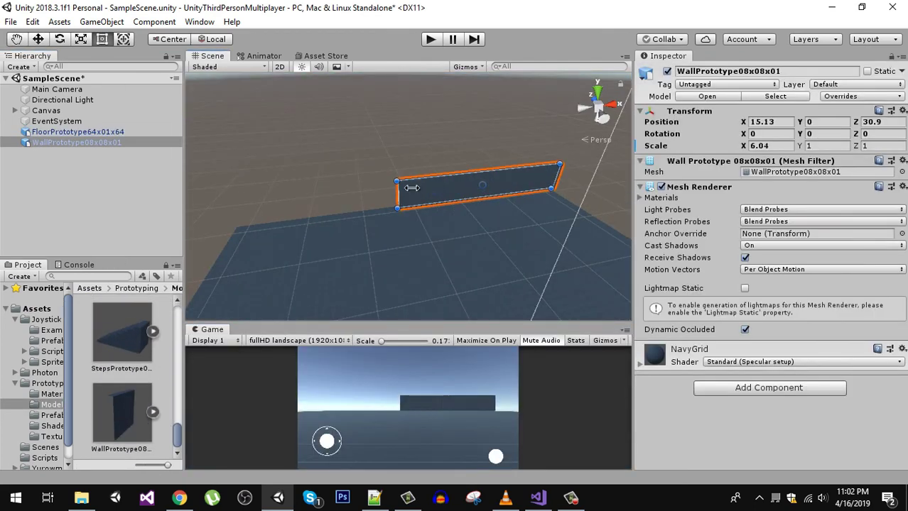
pyautogui.press('f')
pyautogui.scroll(5, 419, 197)
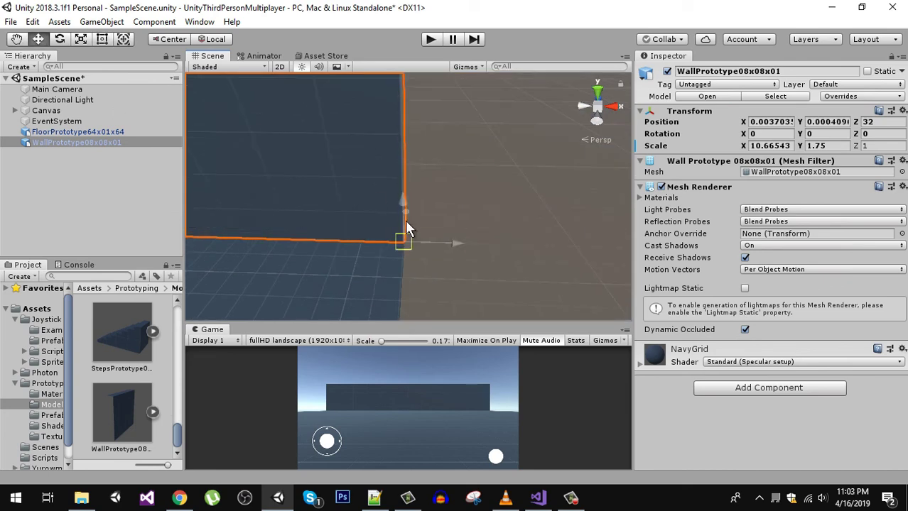
# Duplicate the wall, rotating copies to Y -90 so four walls ring the floor.
pyautogui.hotkey('ctrl', 'd')
pyautogui.click(448, 227)
pyautogui.click(270, 107)
pyautogui.doubleClick(801, 133)
pyautogui.write('-90')
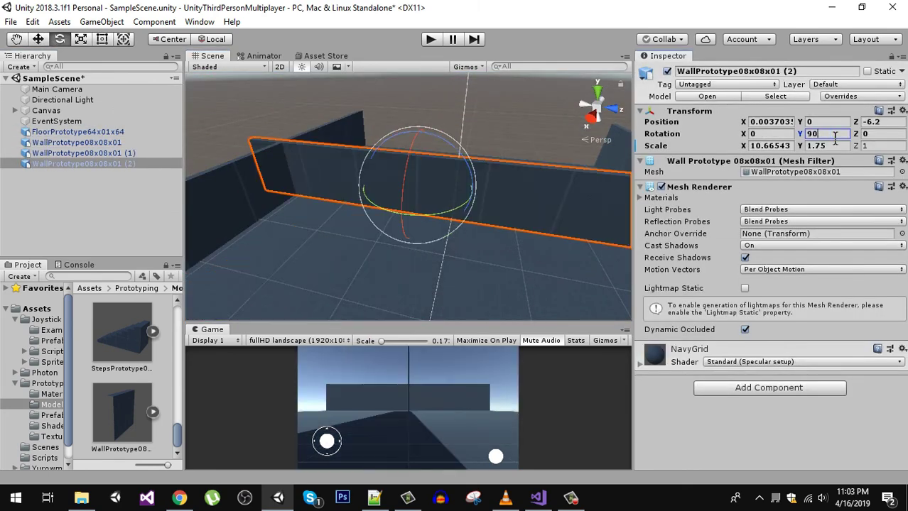
pyautogui.hotkey('ctrl', 'd')
pyautogui.hotkey('ctrl', 'd')
# Add a CubePrototype04x04x04 cube and RampPrototype04x02x02 ramp, positioning the cube against the ramp.
pyautogui.scroll(-5, 348, 186)
pyautogui.click(517, 256)
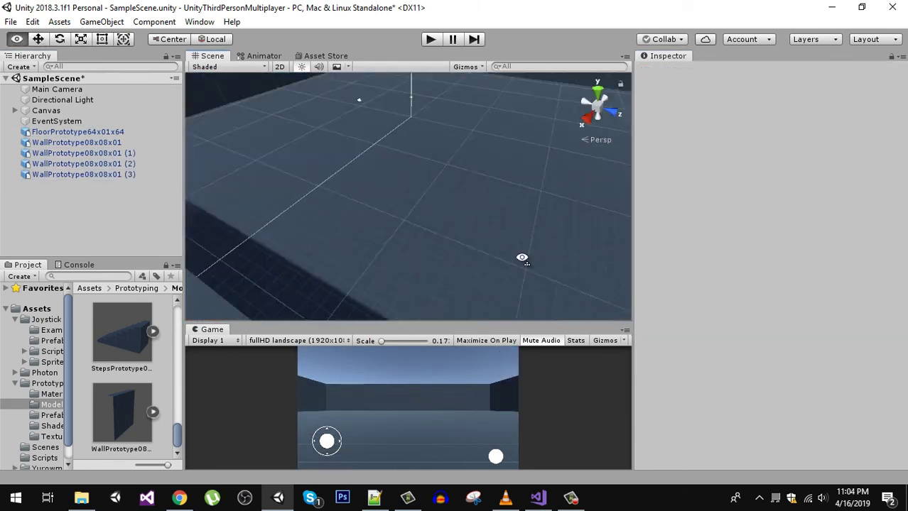
pyautogui.moveTo(122, 341)
pyautogui.mouseDown()
pyautogui.moveTo(395, 160)
pyautogui.moveTo(489, 224)
pyautogui.moveTo(439, 145)
pyautogui.mouseUp()
pyautogui.scroll(-3, 122, 377)
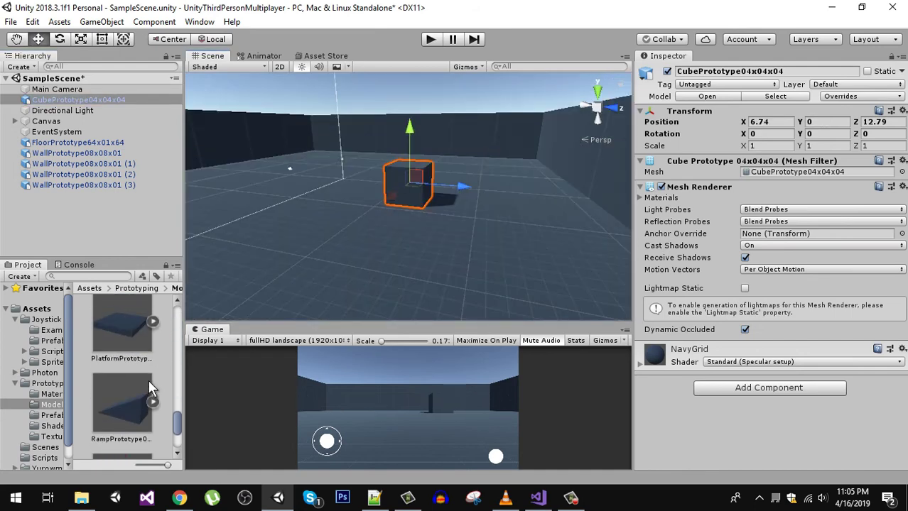
pyautogui.moveTo(121, 401); pyautogui.dragTo(421, 242)
pyautogui.scroll(3, 421, 242)
pyautogui.click(406, 126)
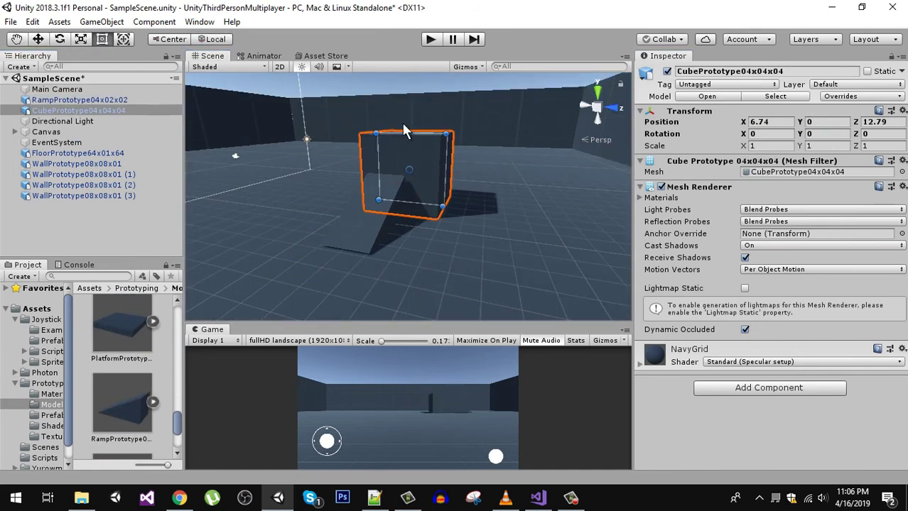
pyautogui.moveTo(406, 126)
pyautogui.keyDown('alt'); pyautogui.mouseDown()
pyautogui.moveTo(432, 272)
pyautogui.moveTo(457, 205)
pyautogui.mouseUp(); pyautogui.keyUp('alt')
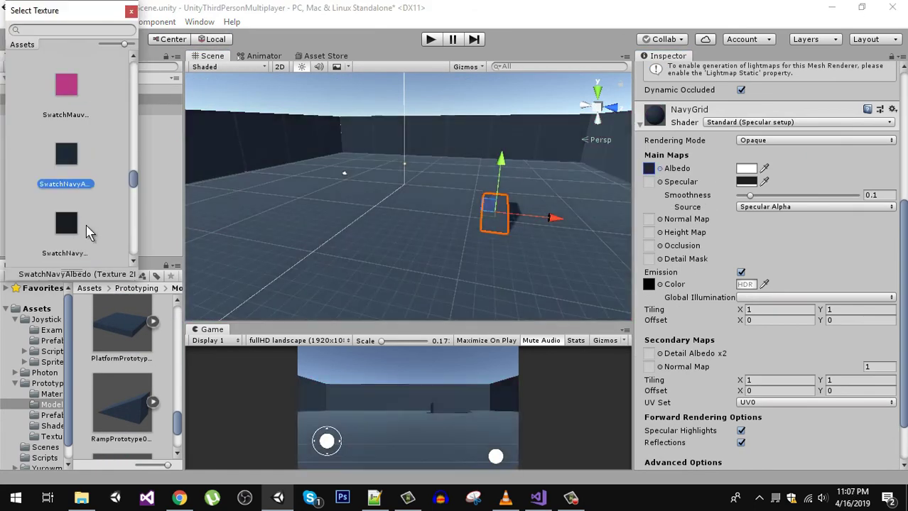
pyautogui.click(62, 224)
pyautogui.click(36, 67)
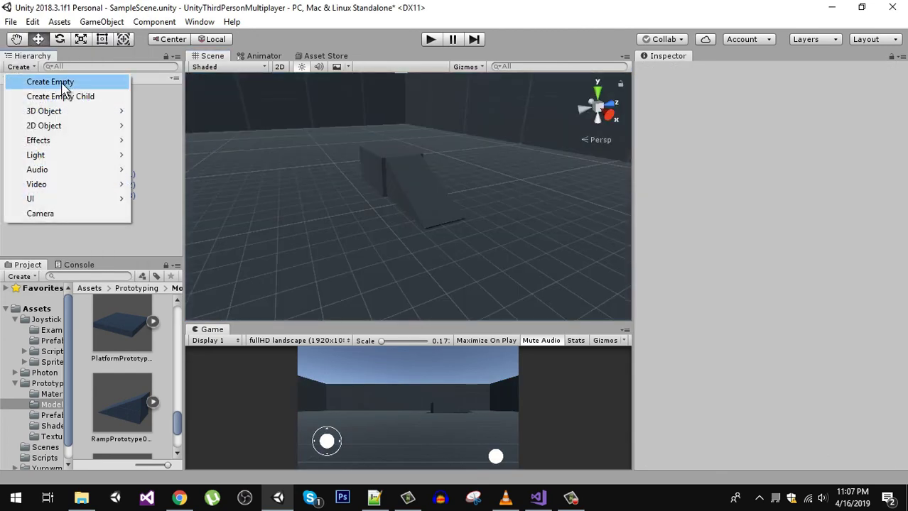
# Create an empty GameObject and name it Environment.
pyautogui.click(64, 85)
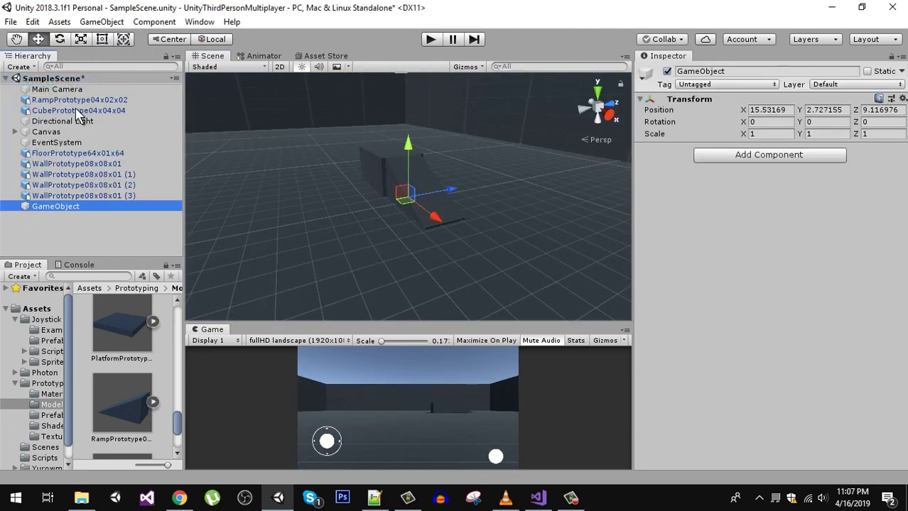
pyautogui.click(744, 71)
pyautogui.write('Environment')
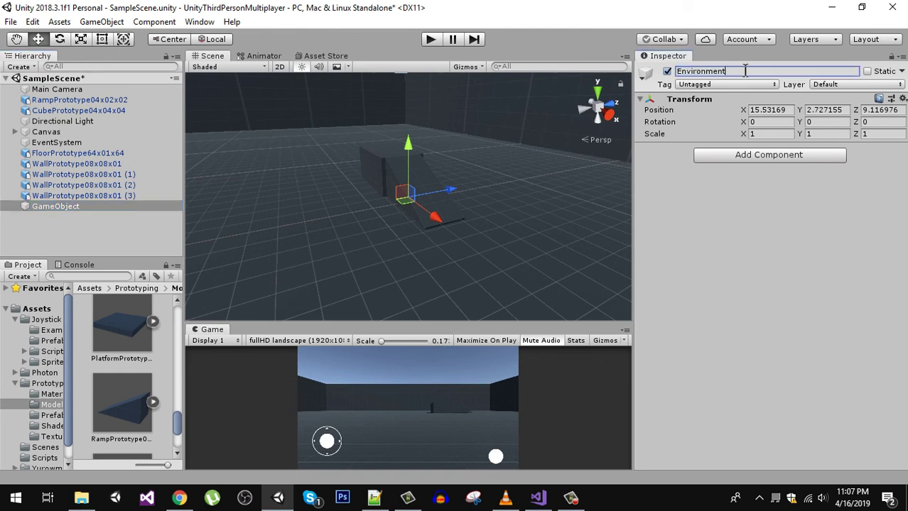
# Parent the floor, four walls, cube and ramp under Environment.
pyautogui.click(79, 153)
pyautogui.keyDown('shift'); pyautogui.click(83, 196); pyautogui.keyUp('shift')
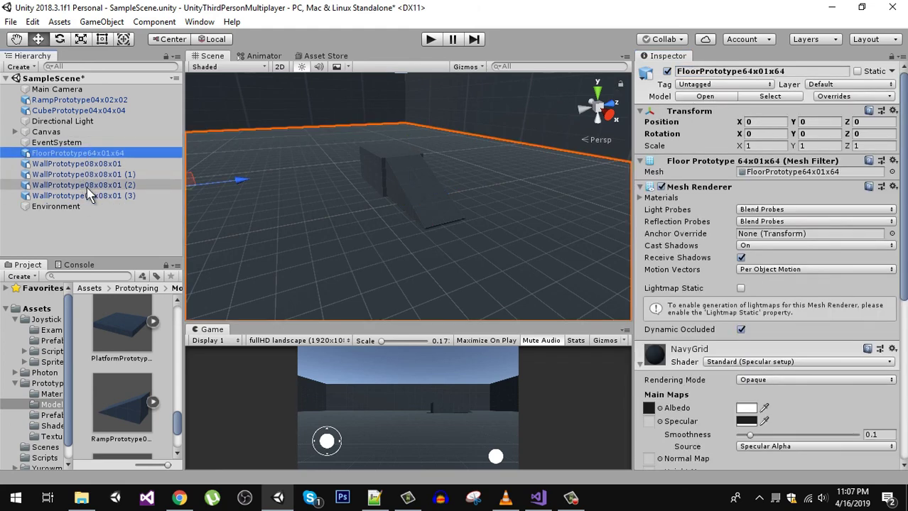
pyautogui.keyDown('ctrl'); pyautogui.click(65, 111); pyautogui.keyUp('ctrl')
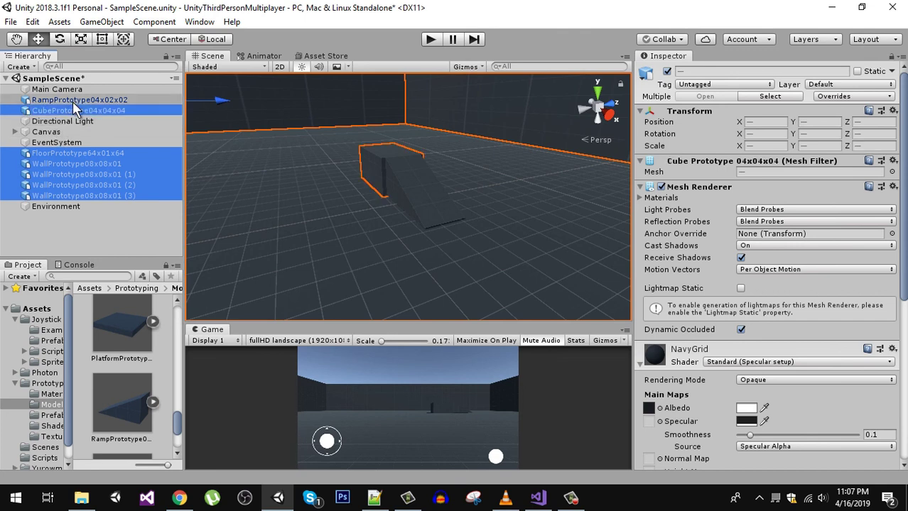
pyautogui.keyDown('ctrl'); pyautogui.click(71, 100); pyautogui.keyUp('ctrl')
pyautogui.moveTo(44, 227); pyautogui.dragTo(44, 207)
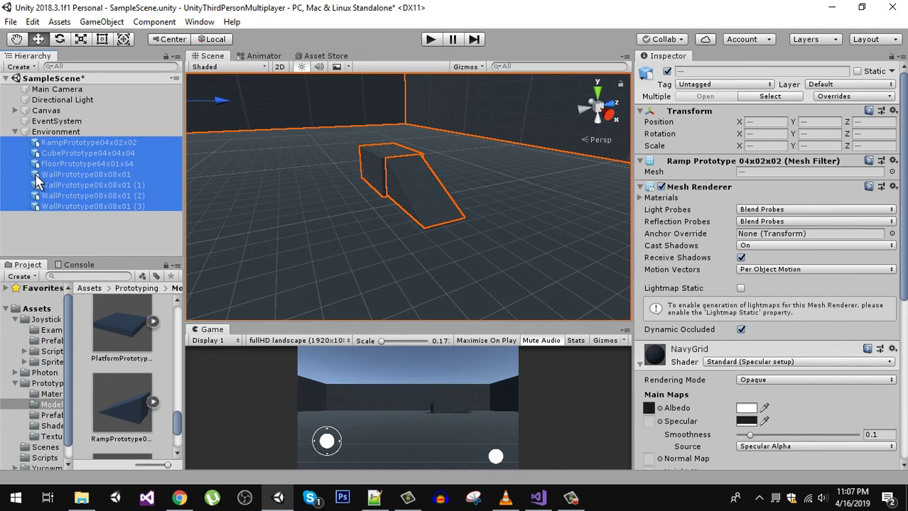